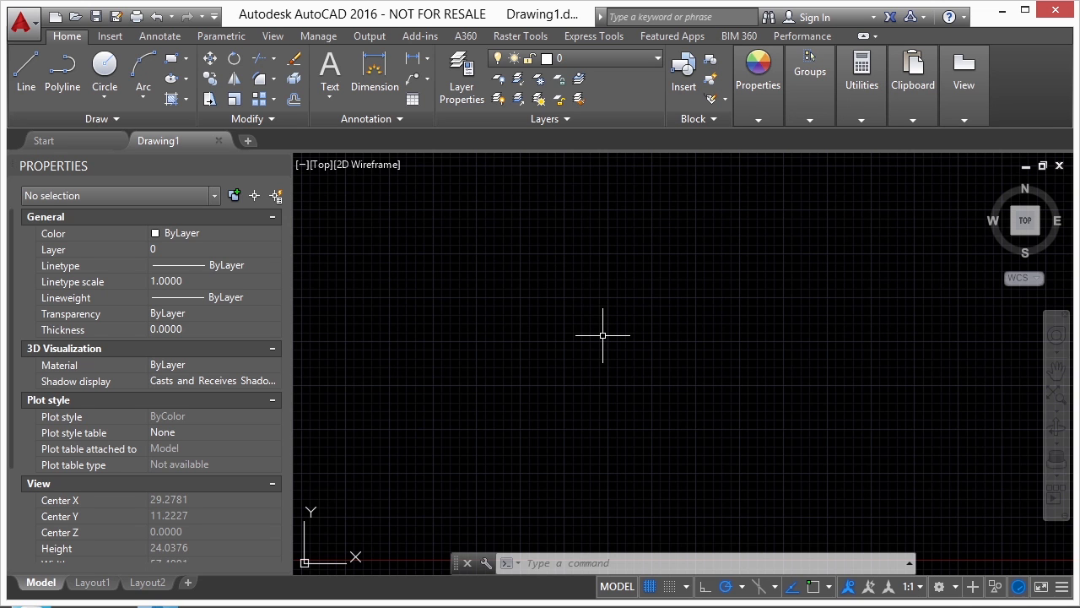
# Open the drawing MODEL-BEAM_CLAMP-ANGLE.dwg from the 02 folder
pyautogui.write('ope')
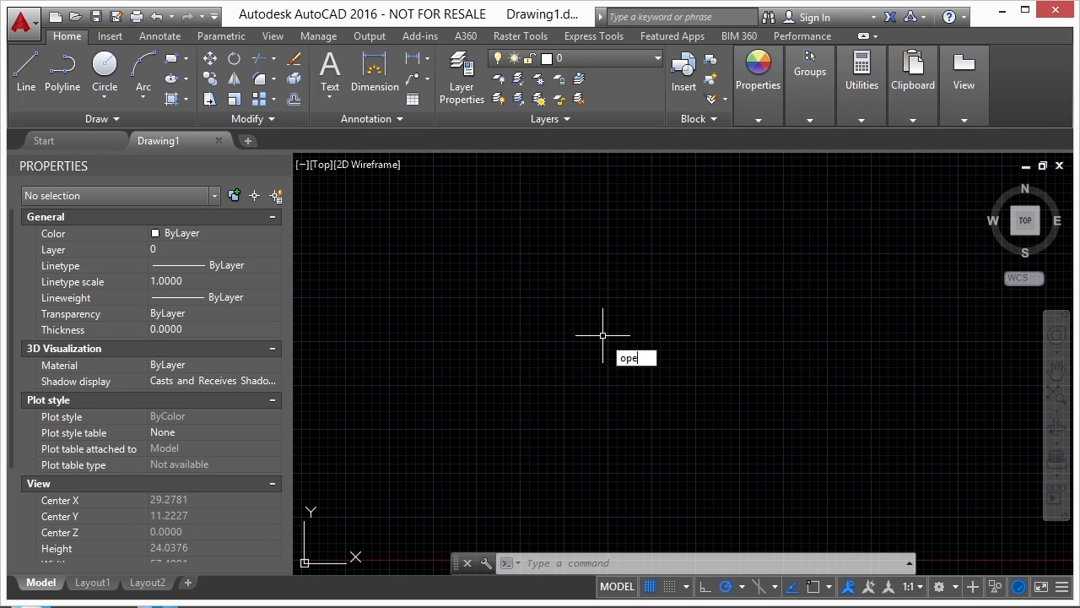
pyautogui.write('n')
pyautogui.press('Return')
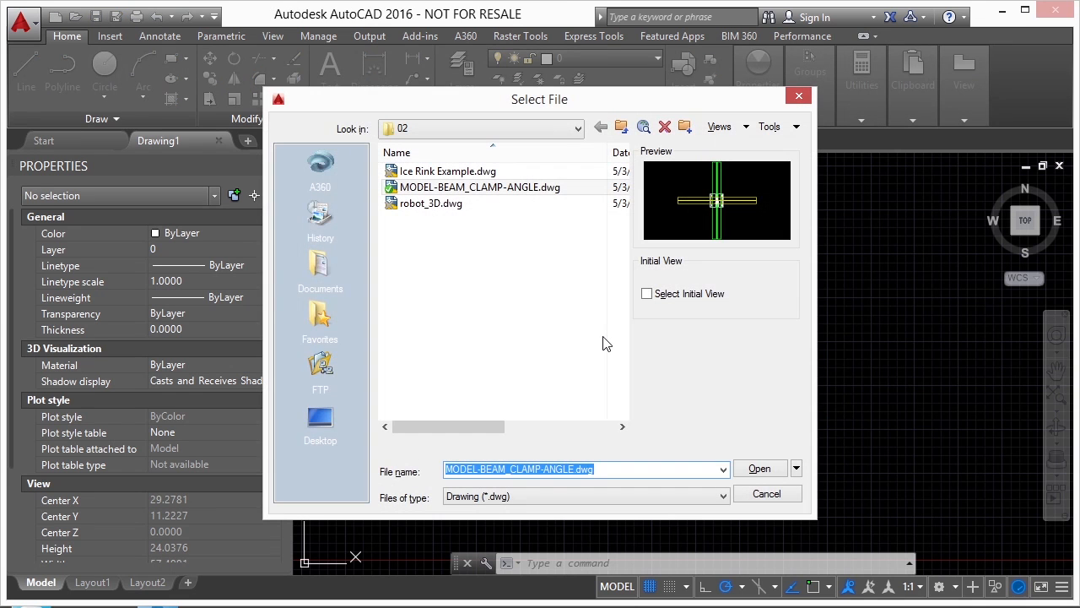
pyautogui.click(486, 194)
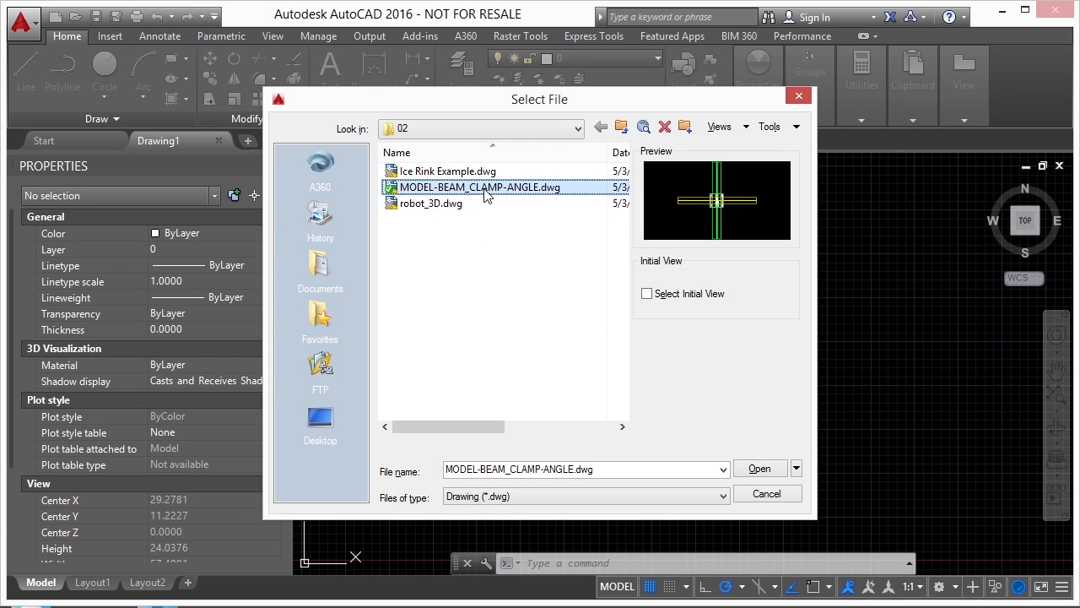
pyautogui.click(758, 470)
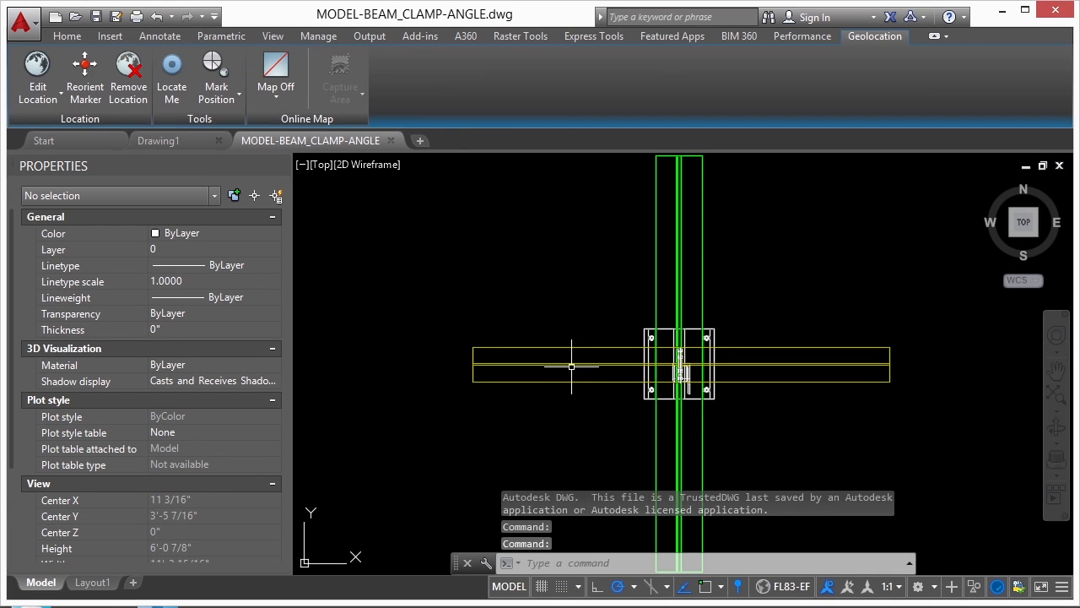
# Examine the crossing beams and the clamp connection in model space from several 3D angles and distances
pyautogui.scroll(-2, 579, 318)
pyautogui.keyDown('shift'); pyautogui.moveTo(555, 358); pyautogui.dragTo(793, 268, button='middle'); pyautogui.keyUp('shift')
pyautogui.moveTo(732, 307); pyautogui.dragTo(706, 252, button='middle')
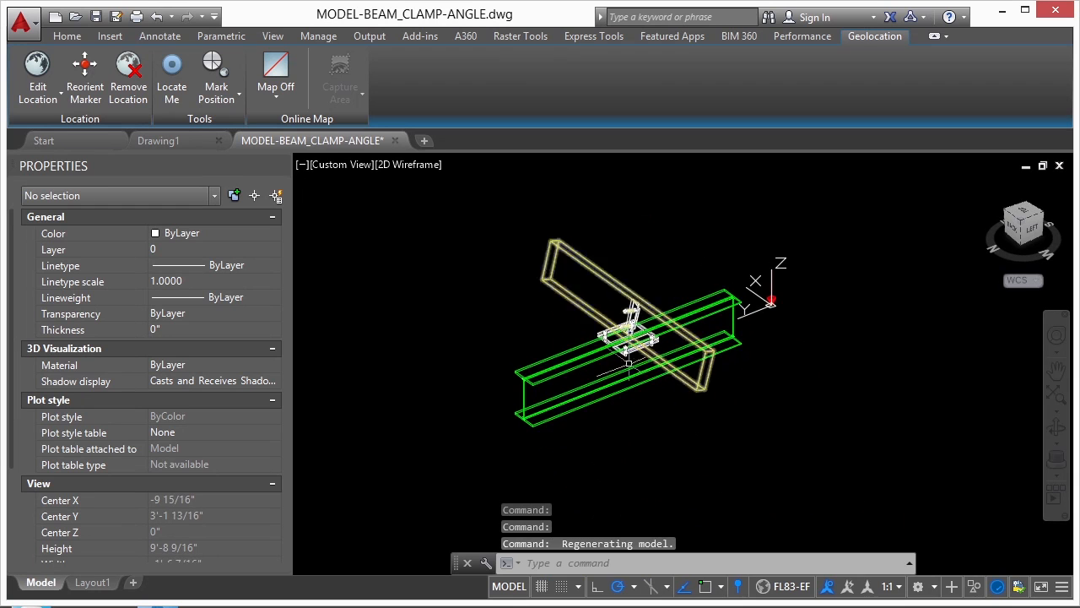
pyautogui.scroll(4, 656, 353)
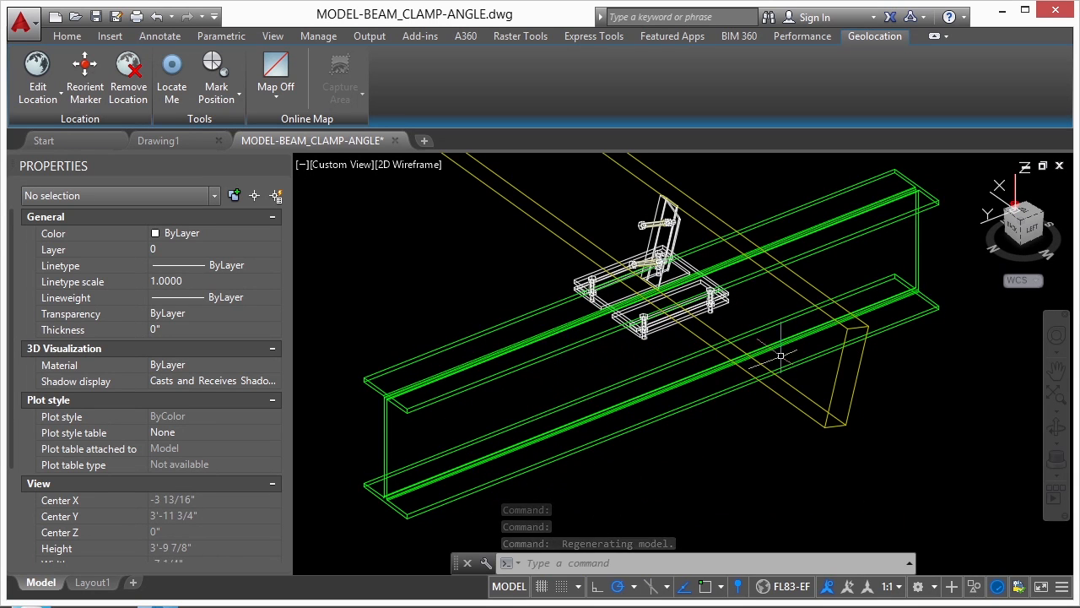
pyautogui.click(834, 365)
pyautogui.press('Escape')
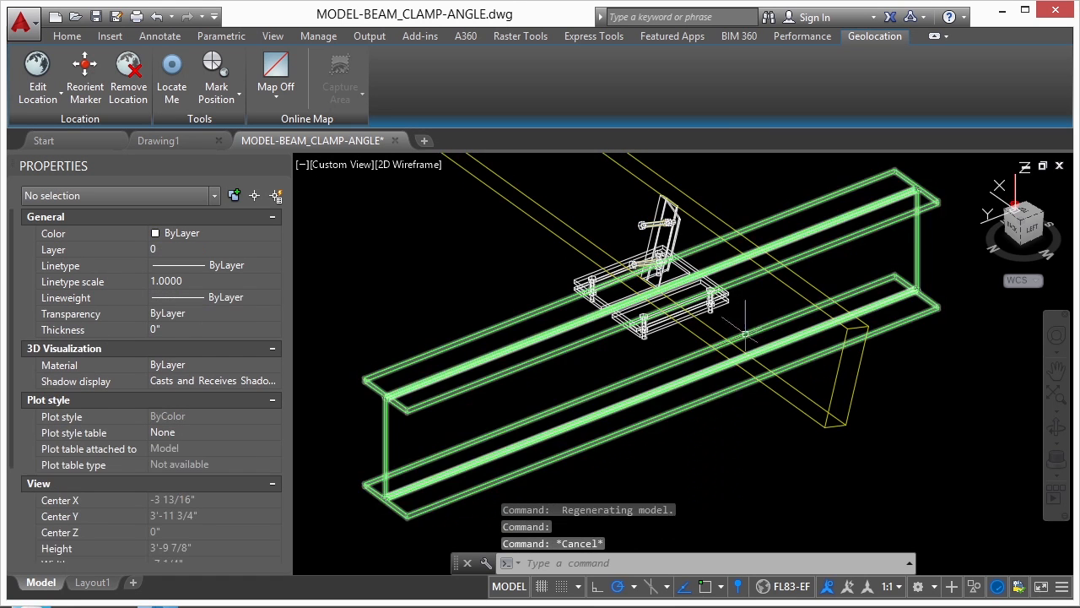
pyautogui.scroll(-2, 789, 348)
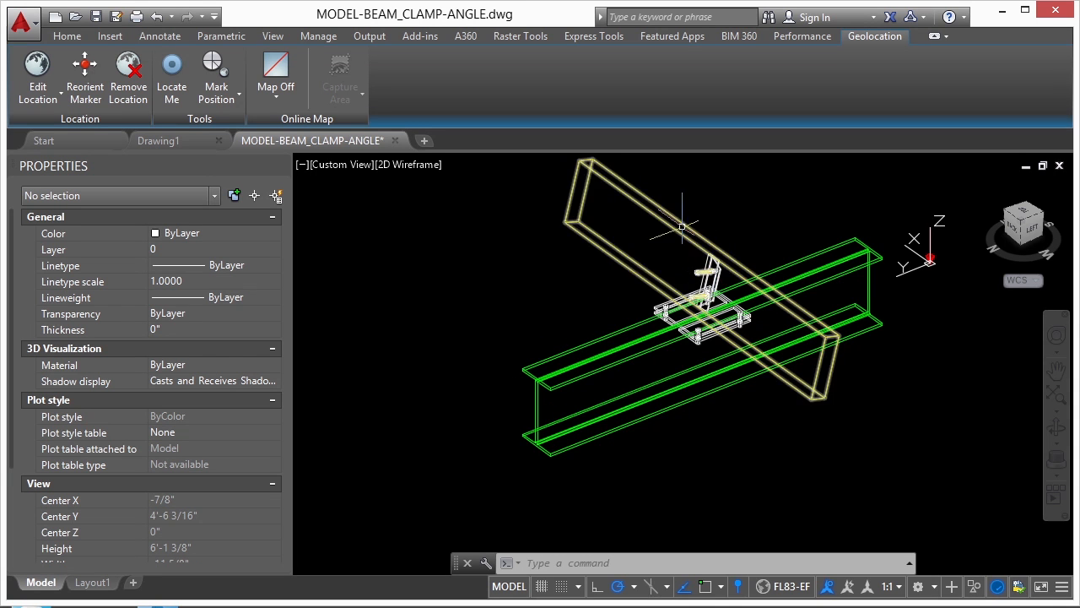
pyautogui.scroll(6, 695, 351)
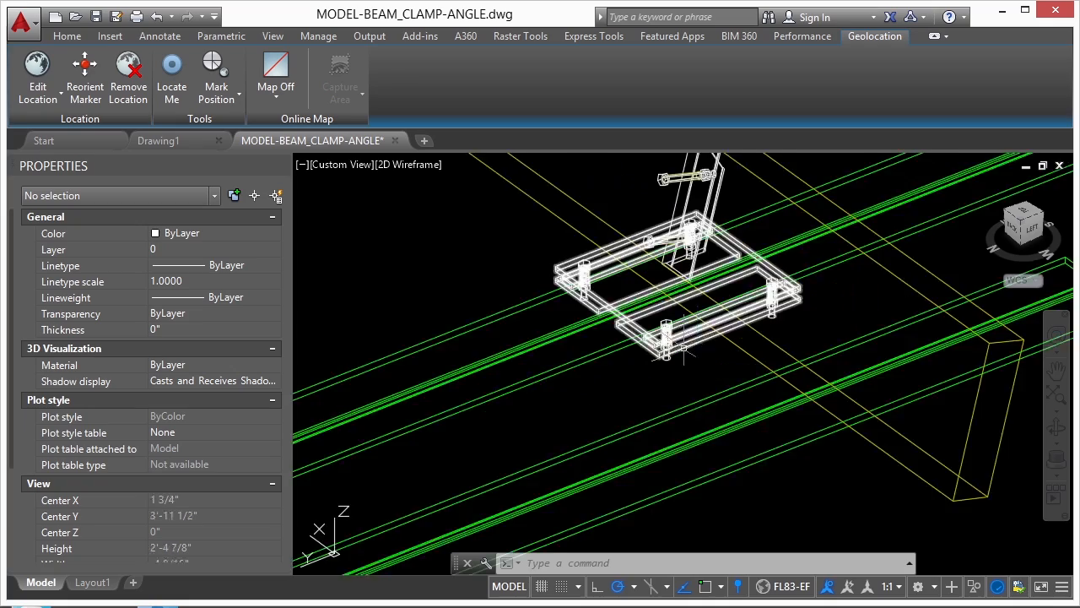
pyautogui.keyDown('shift'); pyautogui.moveTo(692, 351); pyautogui.dragTo(826, 329, button='middle'); pyautogui.keyUp('shift')
pyautogui.scroll(-5, 519, 282)
pyautogui.keyDown('shift'); pyautogui.moveTo(724, 276); pyautogui.dragTo(507, 366, button='middle'); pyautogui.keyUp('shift')
pyautogui.scroll(-3, 516, 365)
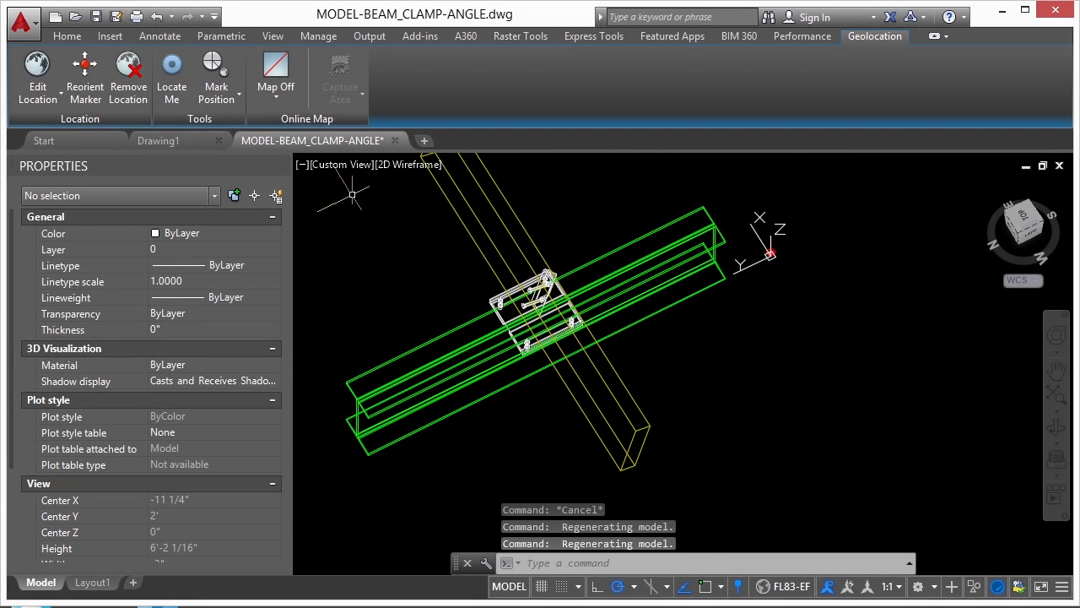
# Set the model space view to Top, and orbit it back into a tilted 3D view
pyautogui.click(342, 165)
pyautogui.click(373, 206)
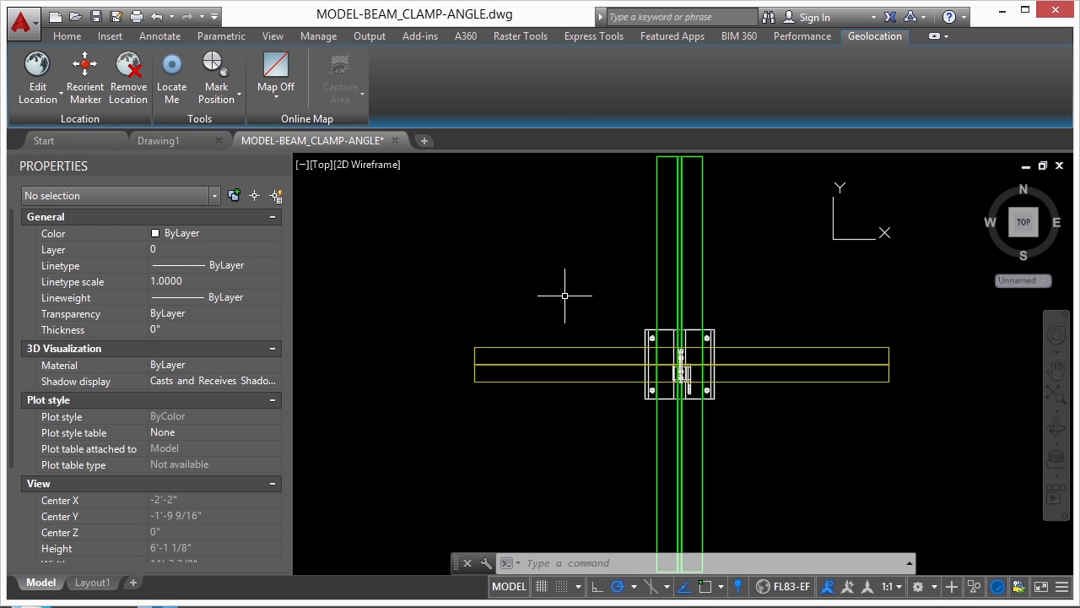
pyautogui.scroll(-1, 570, 293)
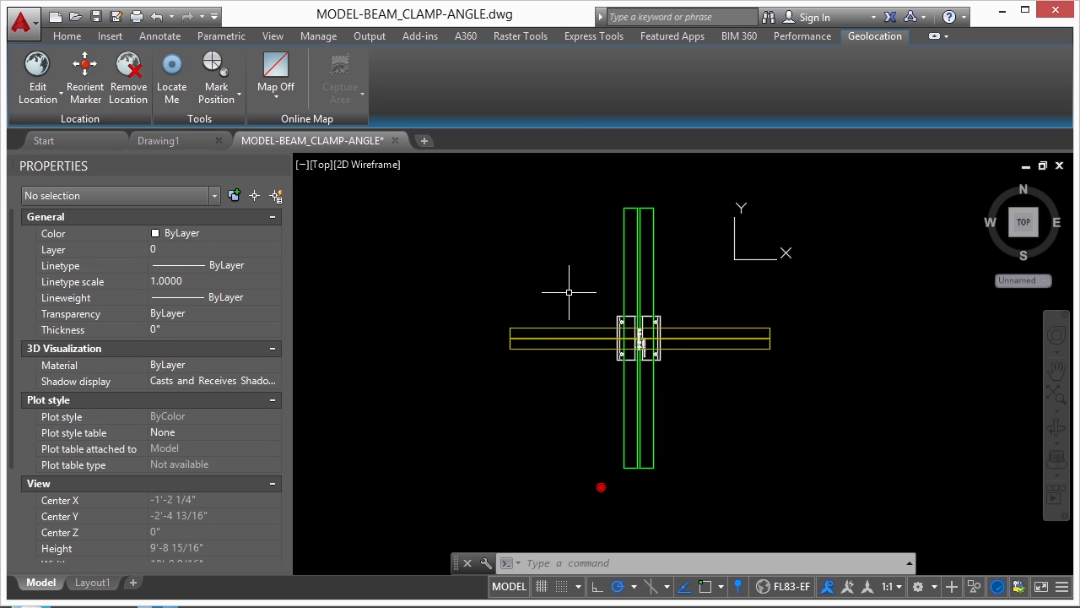
pyautogui.keyDown('shift'); pyautogui.moveTo(579, 300); pyautogui.dragTo(626, 334, button='middle'); pyautogui.keyUp('shift')
pyautogui.moveTo(570, 302)
pyautogui.keyDown('shift'); pyautogui.mouseDown(button='middle')
pyautogui.moveTo(796, 374)
pyautogui.moveTo(837, 319)
pyautogui.moveTo(689, 309)
pyautogui.moveTo(506, 359)
pyautogui.mouseUp(button='middle'); pyautogui.keyUp('shift')
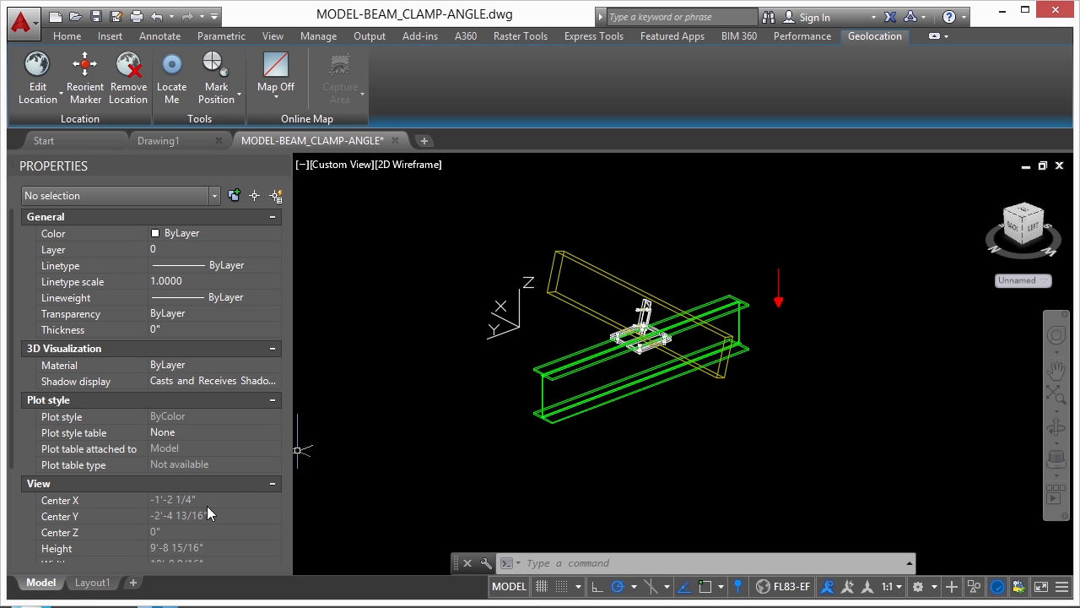
# Set the viewport on Layout1 to the preset Top view and return to paper space
pyautogui.click(100, 583)
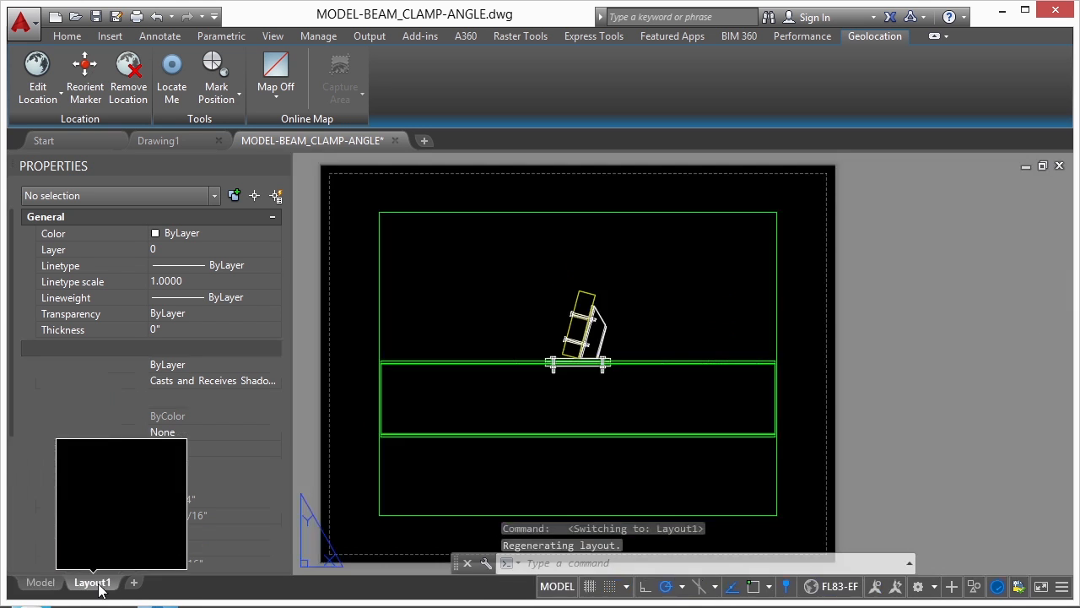
pyautogui.scroll(-2, 759, 244)
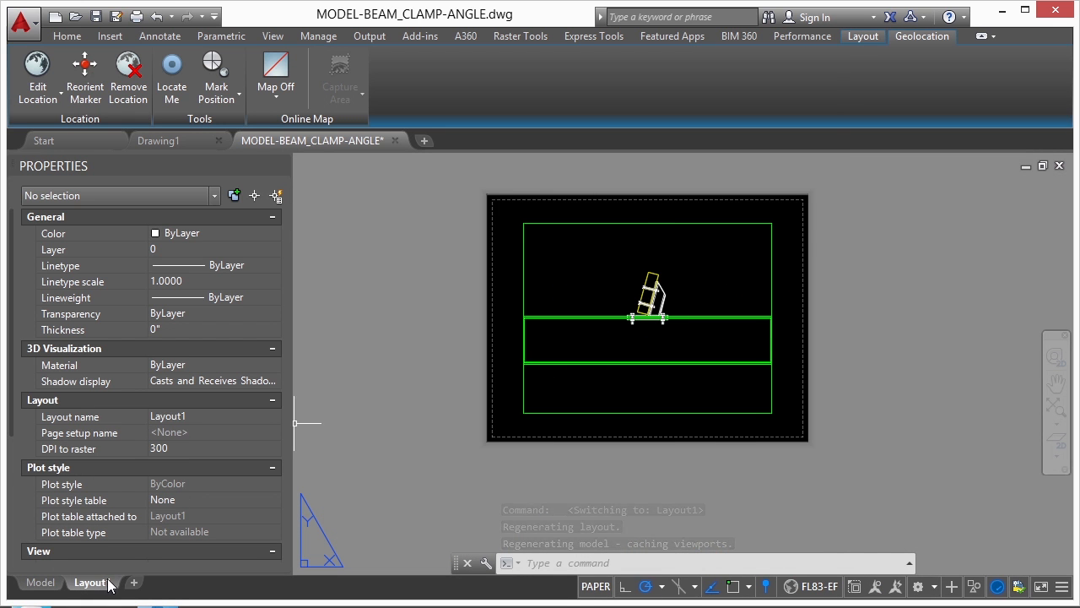
pyautogui.doubleClick(633, 254)
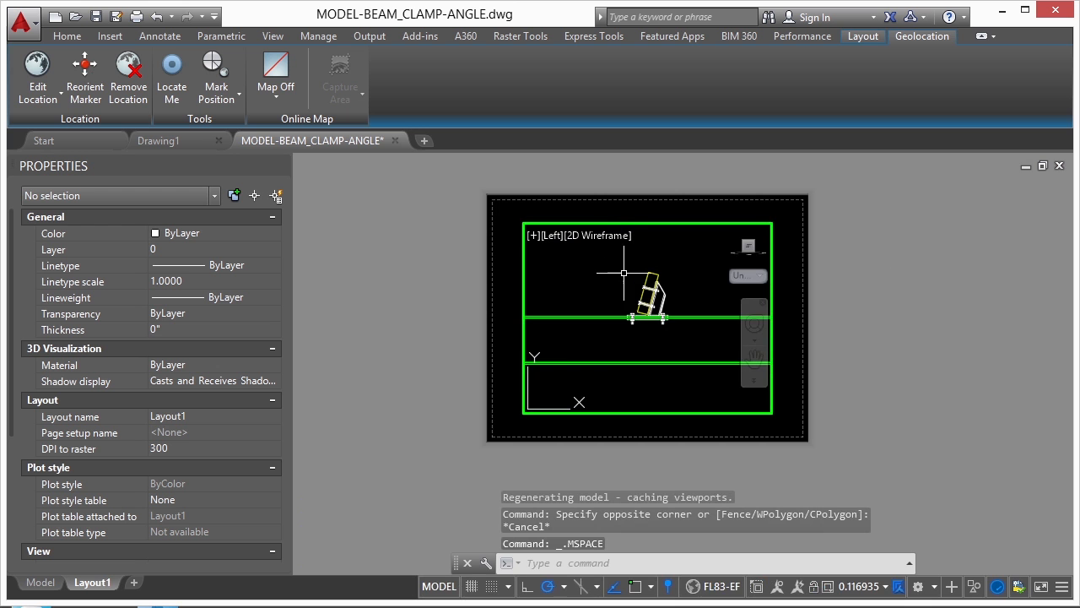
pyautogui.keyDown('shift'); pyautogui.moveTo(630, 273); pyautogui.dragTo(601, 329, button='middle'); pyautogui.keyUp('shift')
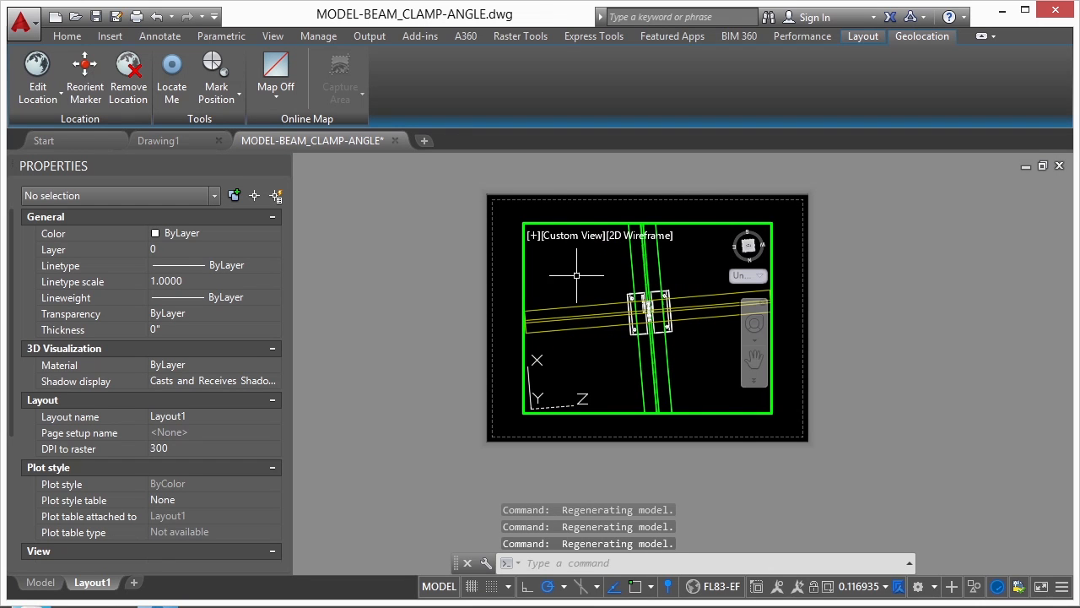
pyautogui.click(574, 242)
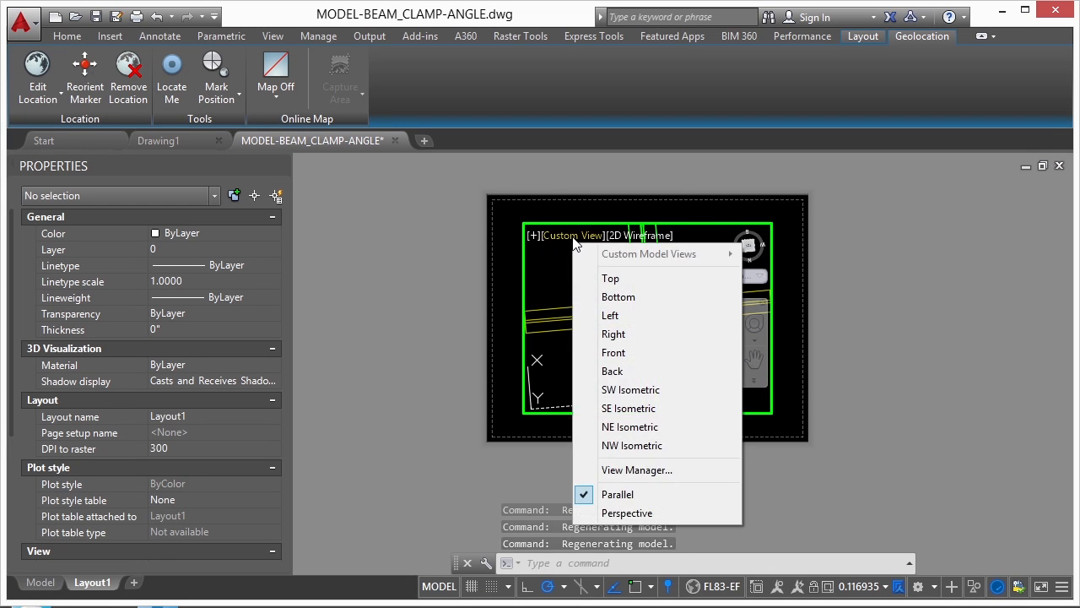
pyautogui.click(611, 279)
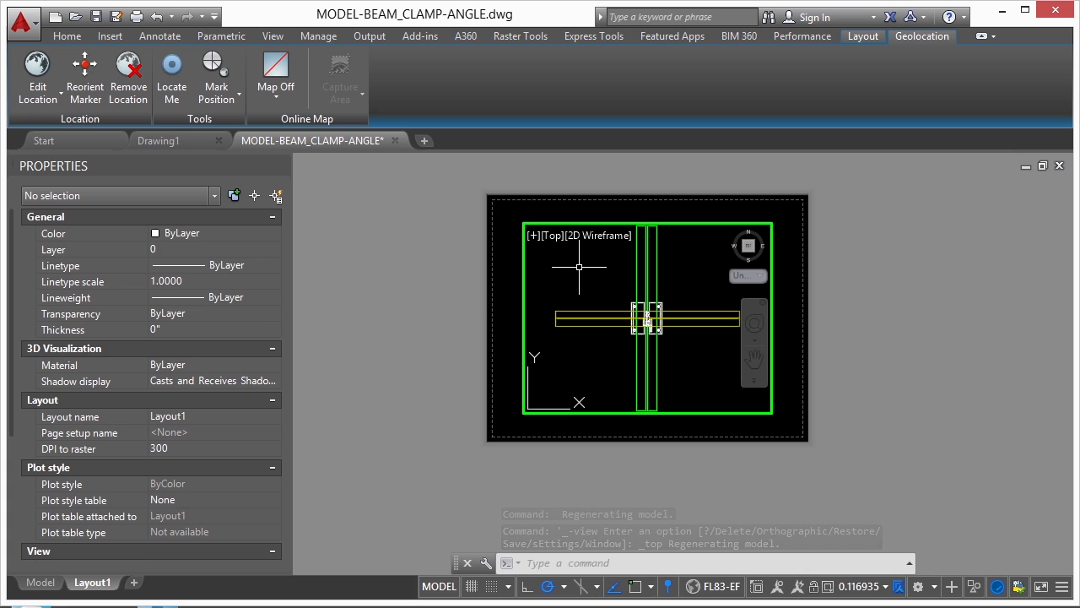
pyautogui.doubleClick(832, 306)
pyautogui.scroll(1, 662, 310)
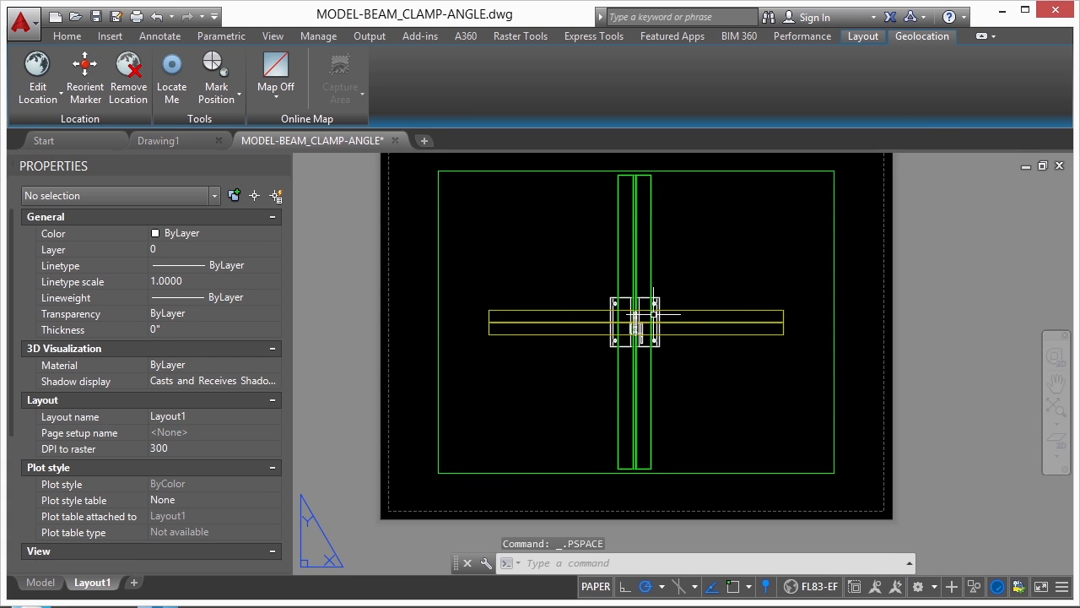
# Activate the Layout1 viewport again, orbit its model view, and restore the preset Top view
pyautogui.doubleClick(725, 293)
pyautogui.moveTo(708, 314)
pyautogui.keyDown('shift'); pyautogui.mouseDown(button='middle')
pyautogui.moveTo(735, 301)
pyautogui.moveTo(740, 265)
pyautogui.moveTo(713, 330)
pyautogui.mouseUp(button='middle'); pyautogui.keyUp('shift')
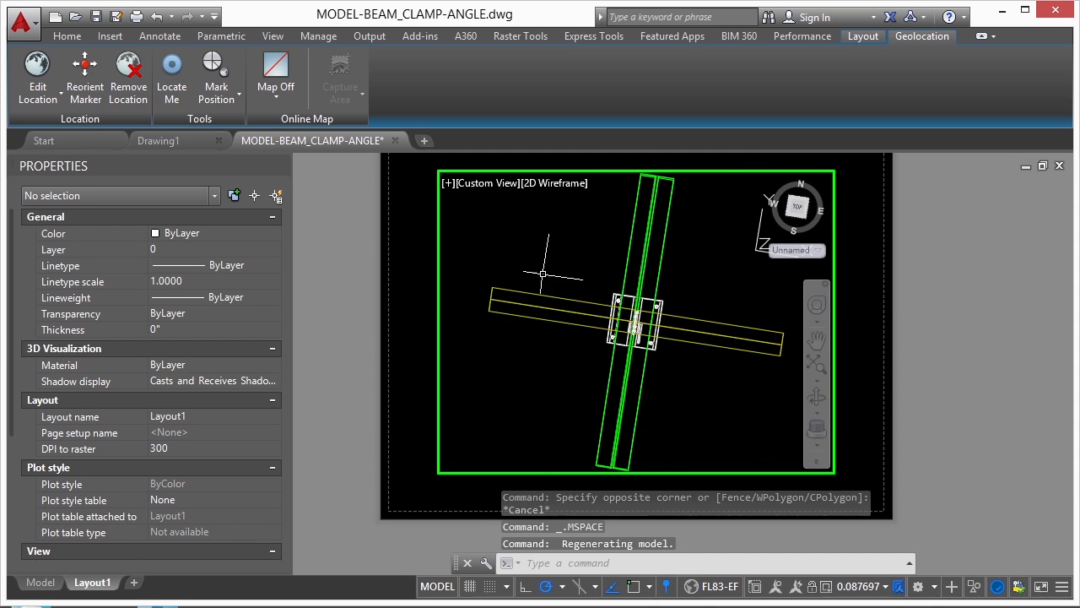
pyautogui.click(486, 183)
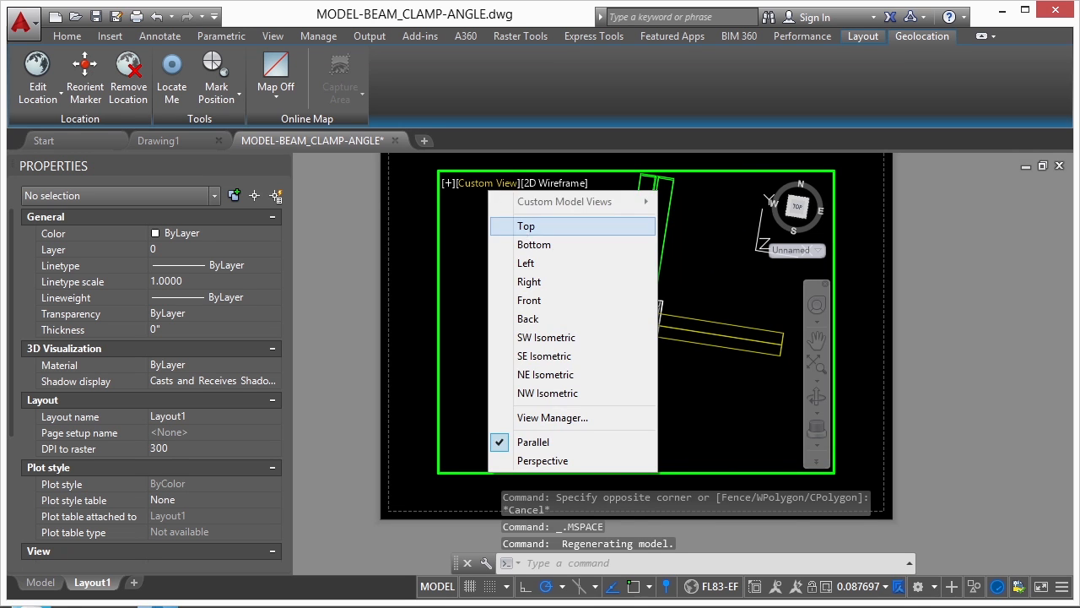
pyautogui.click(519, 226)
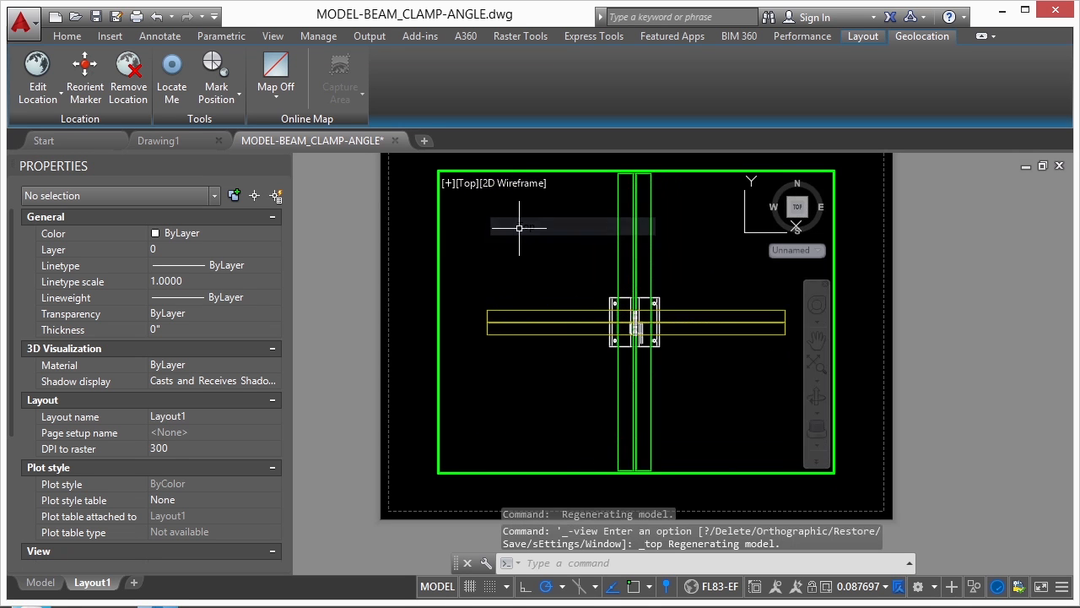
pyautogui.click(465, 190)
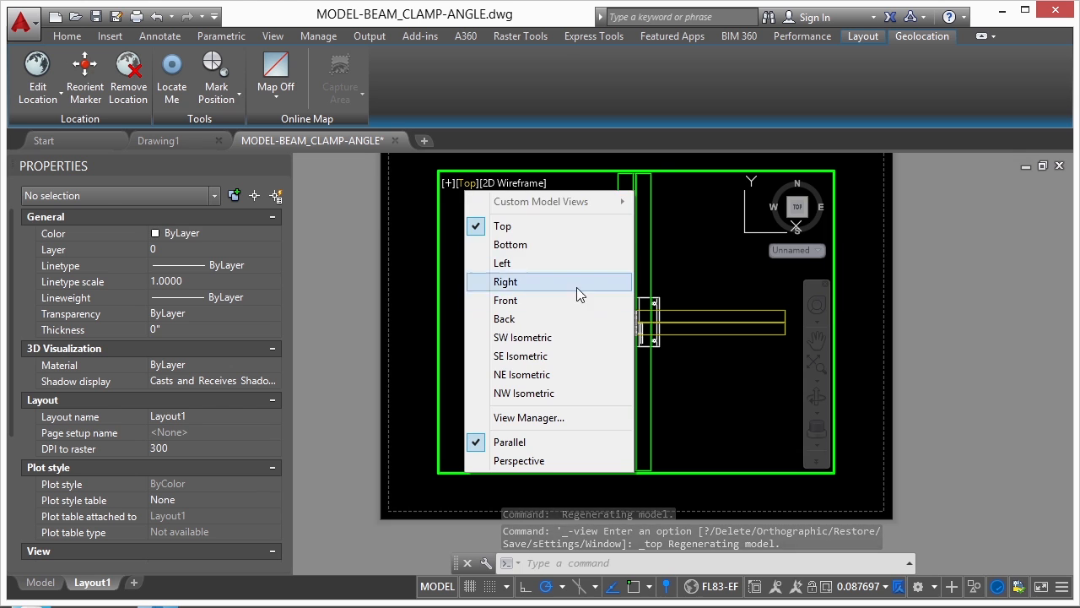
pyautogui.click(685, 281)
pyautogui.press('Escape')
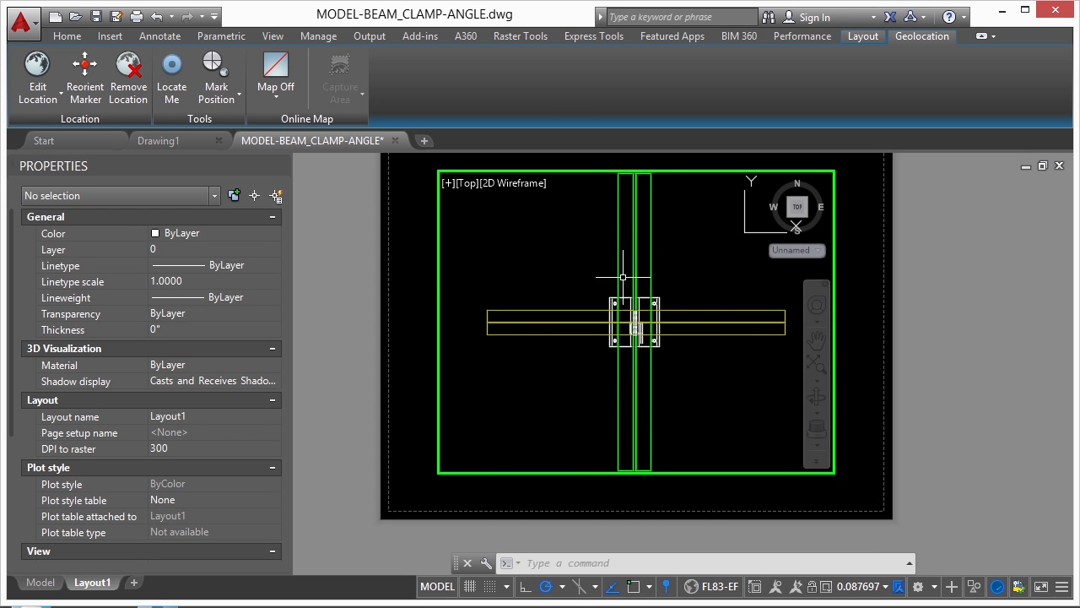
# Cycle the layout viewport through the Left, Right, Back and SW Isometric preset views, ending on Top
pyautogui.click(467, 183)
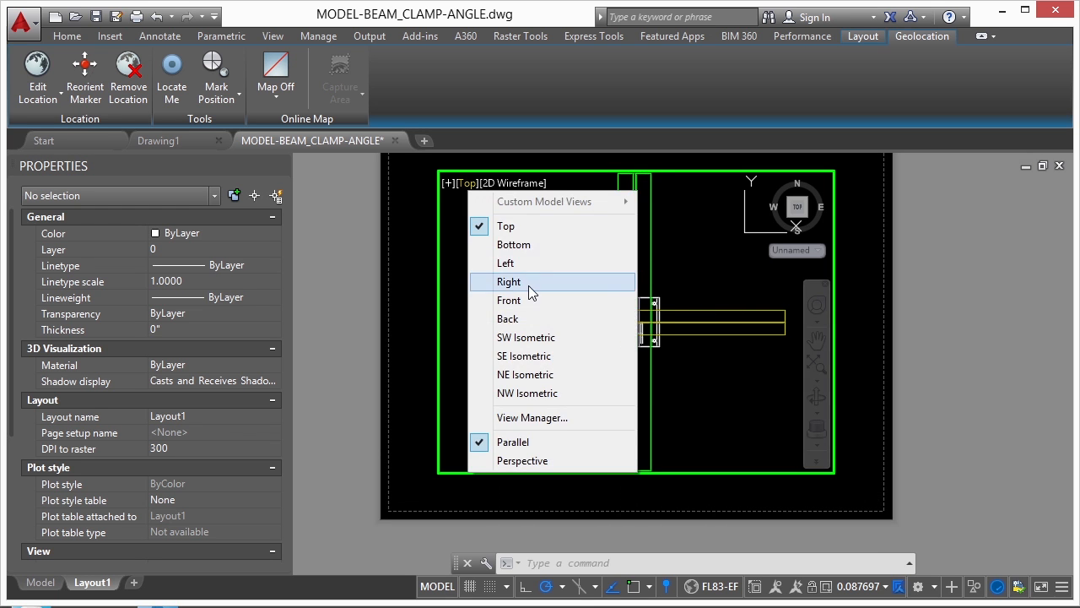
pyautogui.click(510, 262)
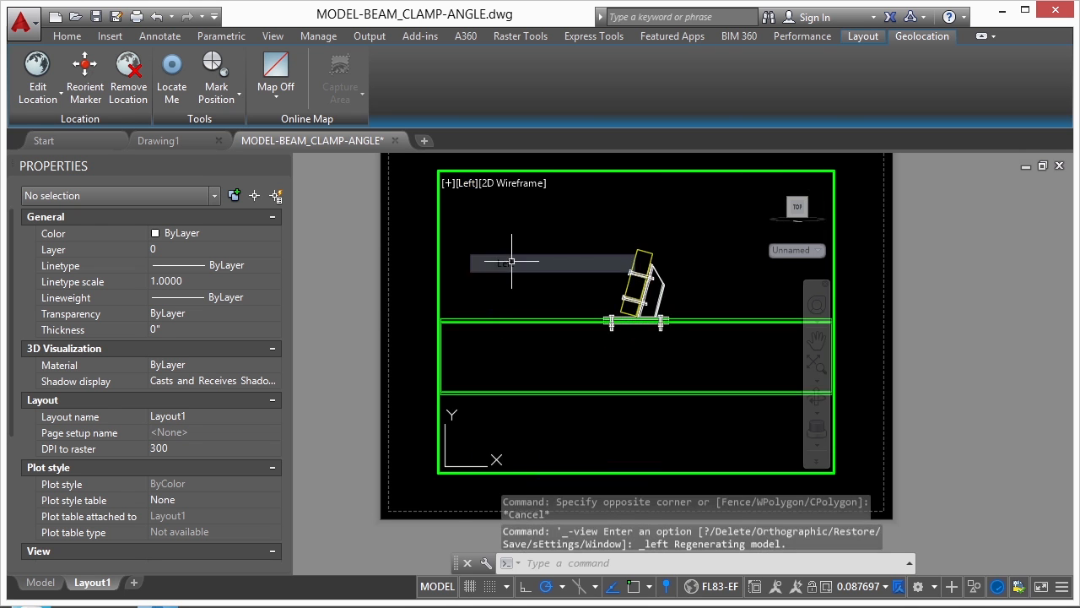
pyautogui.click(467, 184)
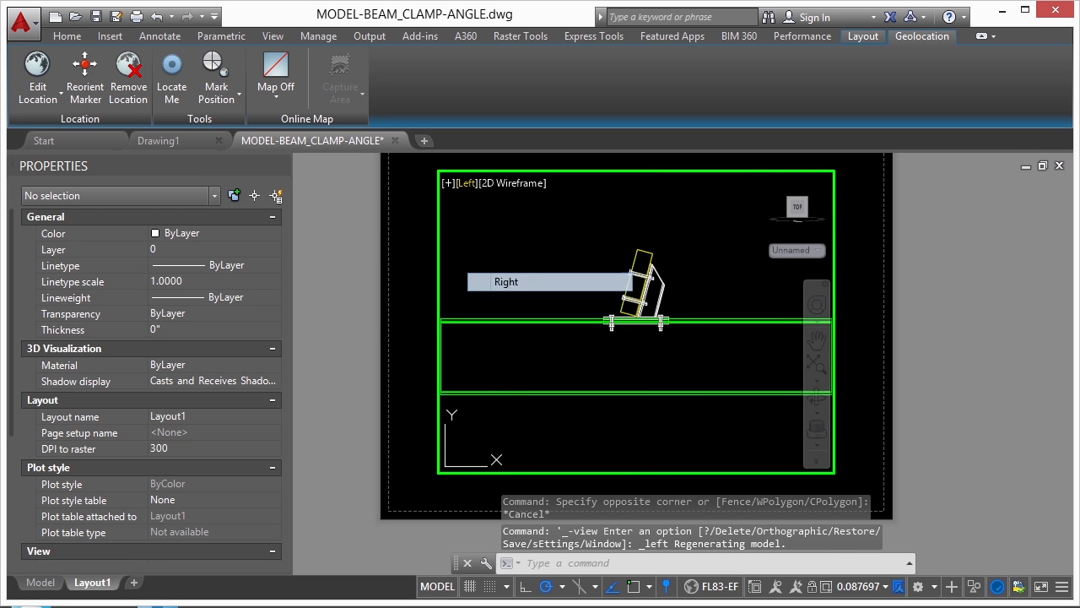
pyautogui.click(513, 282)
pyautogui.click(466, 183)
pyautogui.click(512, 318)
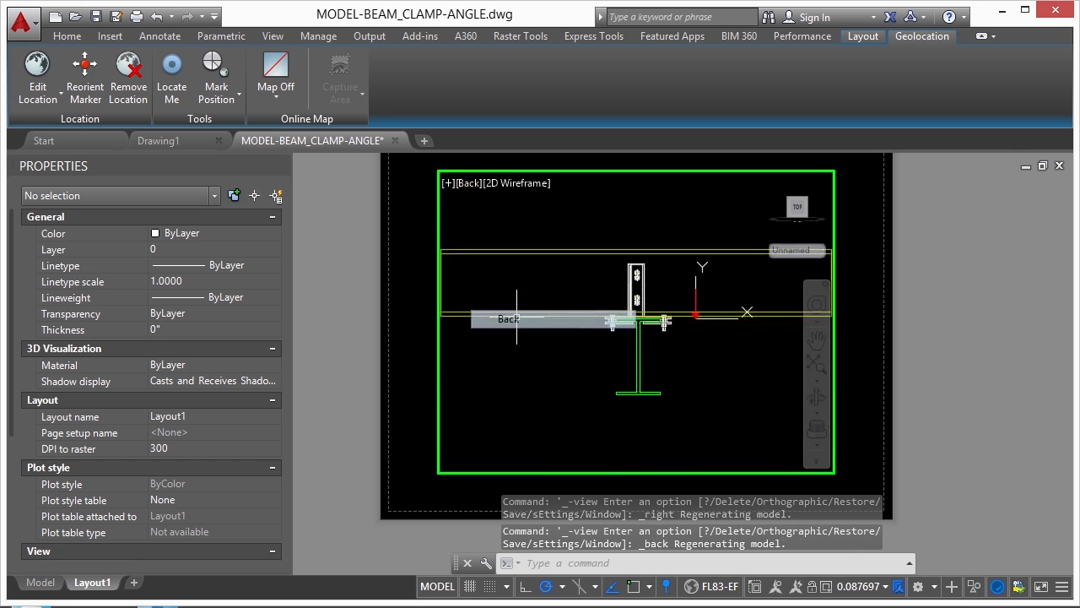
pyautogui.click(468, 184)
pyautogui.click(524, 338)
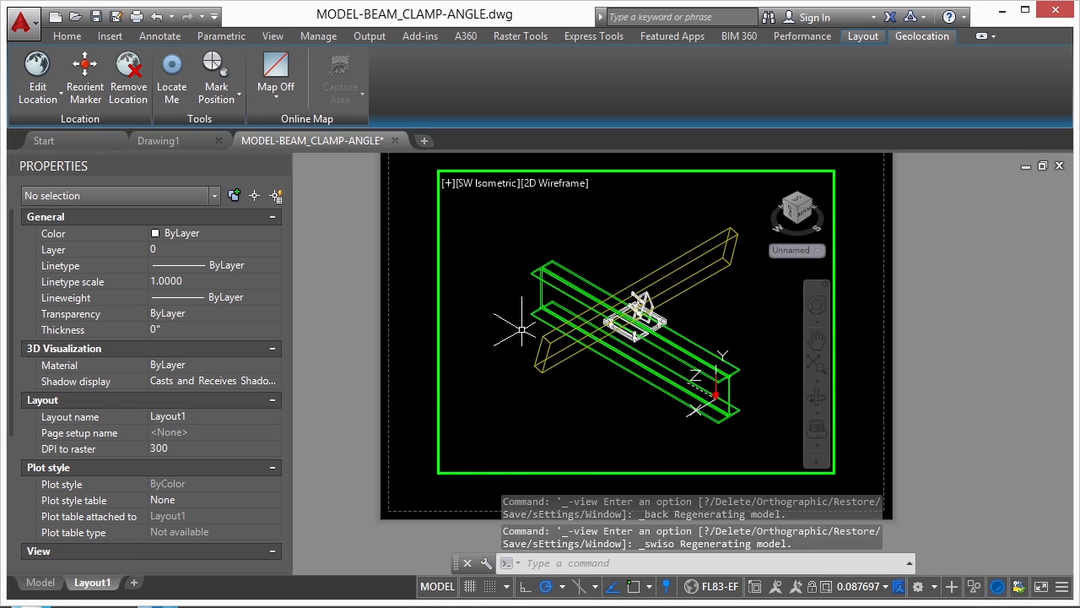
pyautogui.click(471, 183)
pyautogui.click(512, 225)
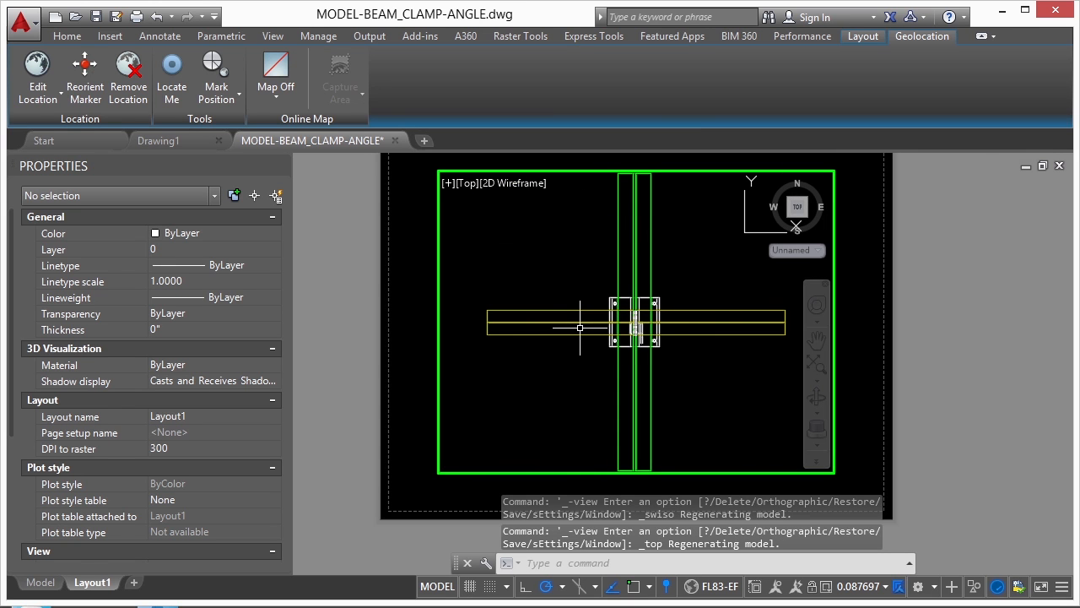
# Twist the Layout1 viewport's view to 45 degrees with DVIEW, using all the beam clamp objects as the preview selection
pyautogui.write('DVIEW')
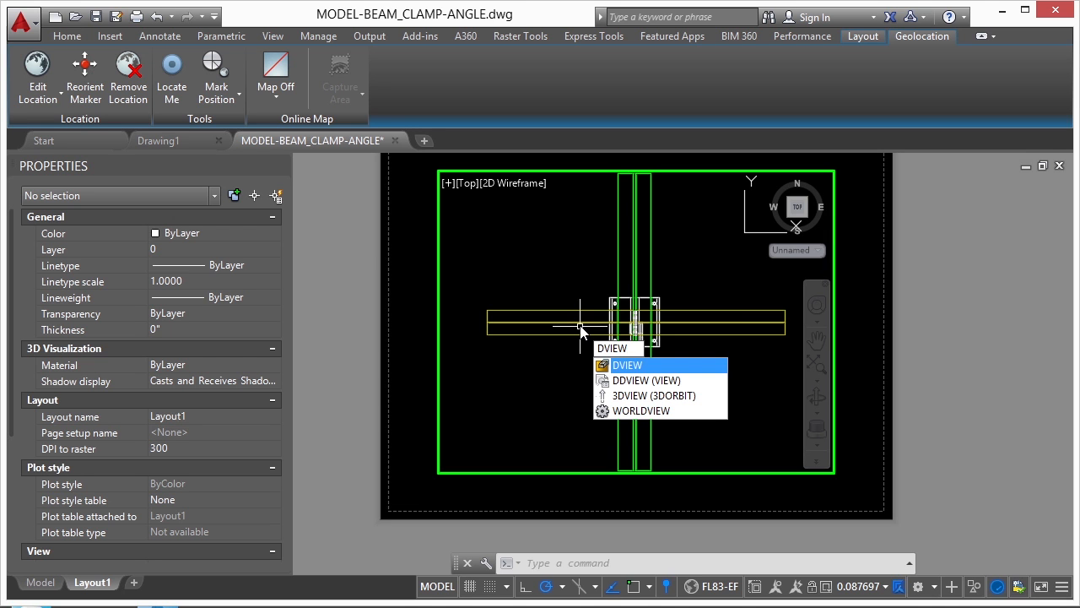
pyautogui.press('Return')
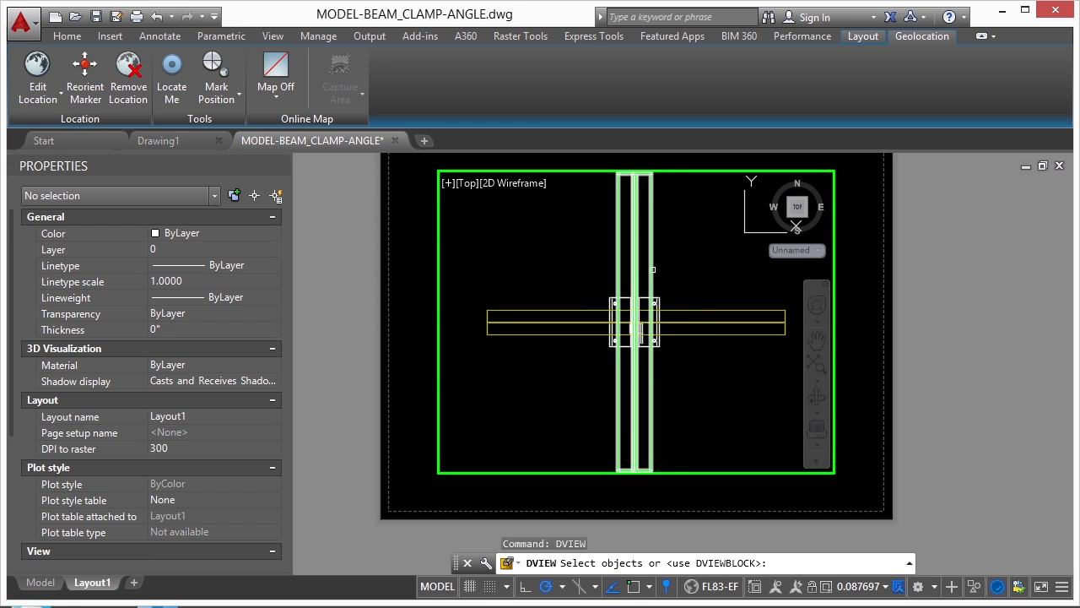
pyautogui.click(701, 305)
pyautogui.click(566, 384)
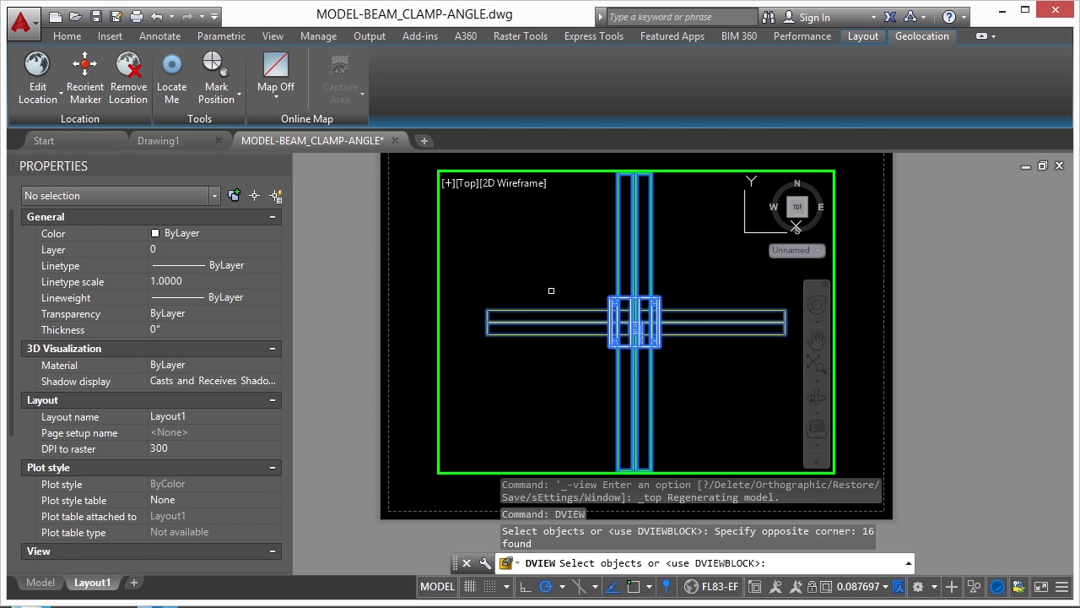
pyautogui.press('Return')
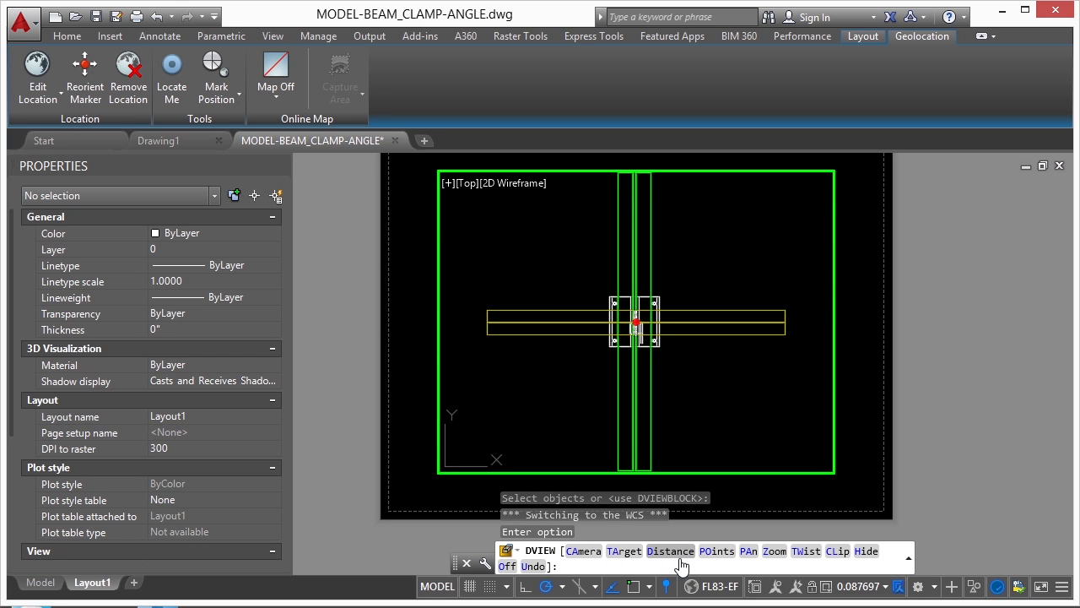
pyautogui.click(802, 557)
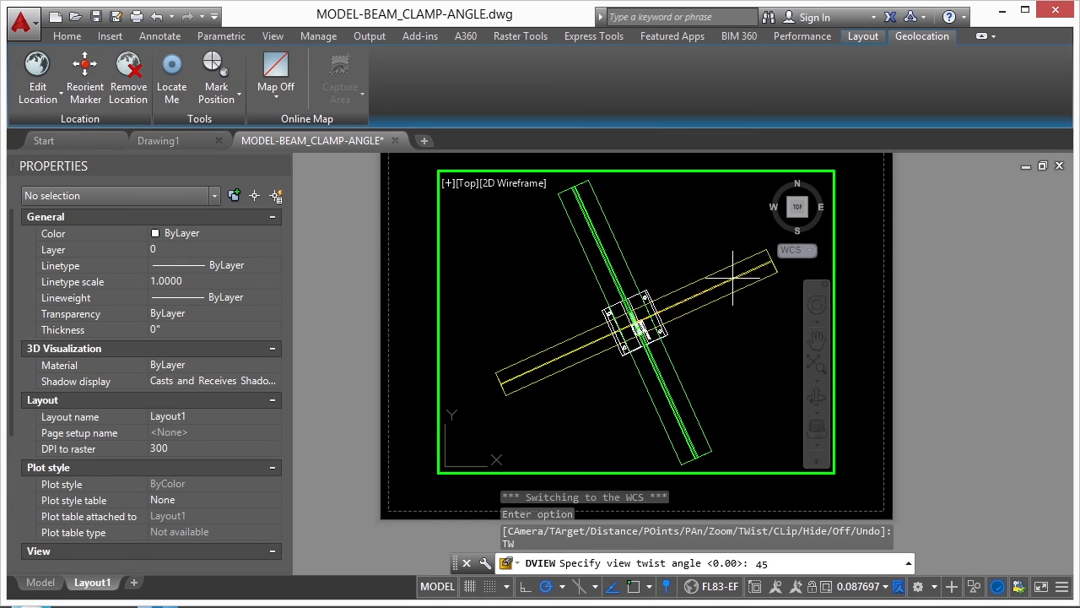
pyautogui.press('Return')
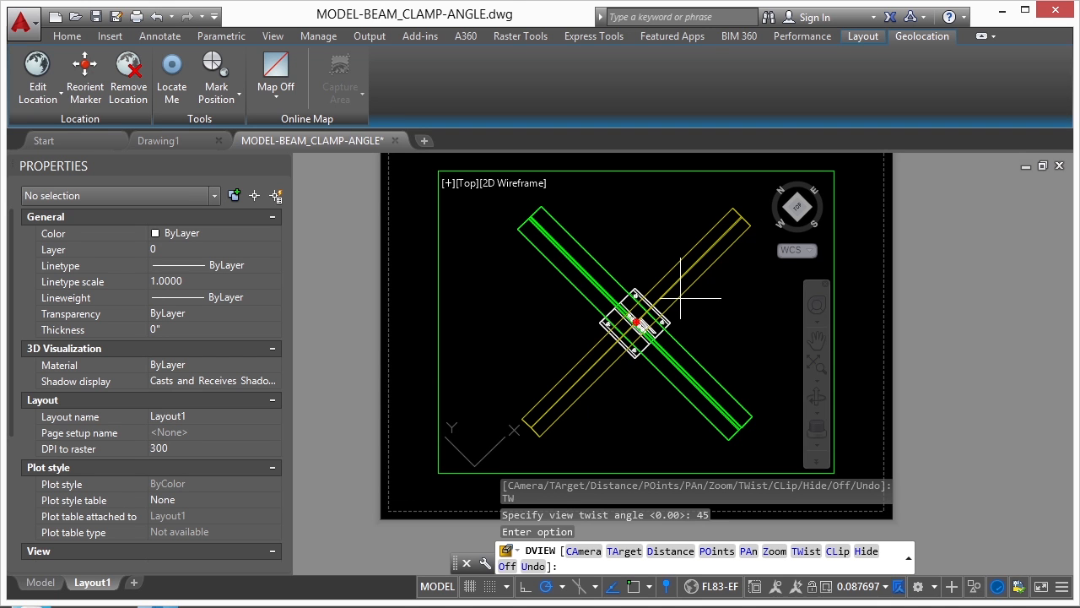
pyautogui.press('Return')
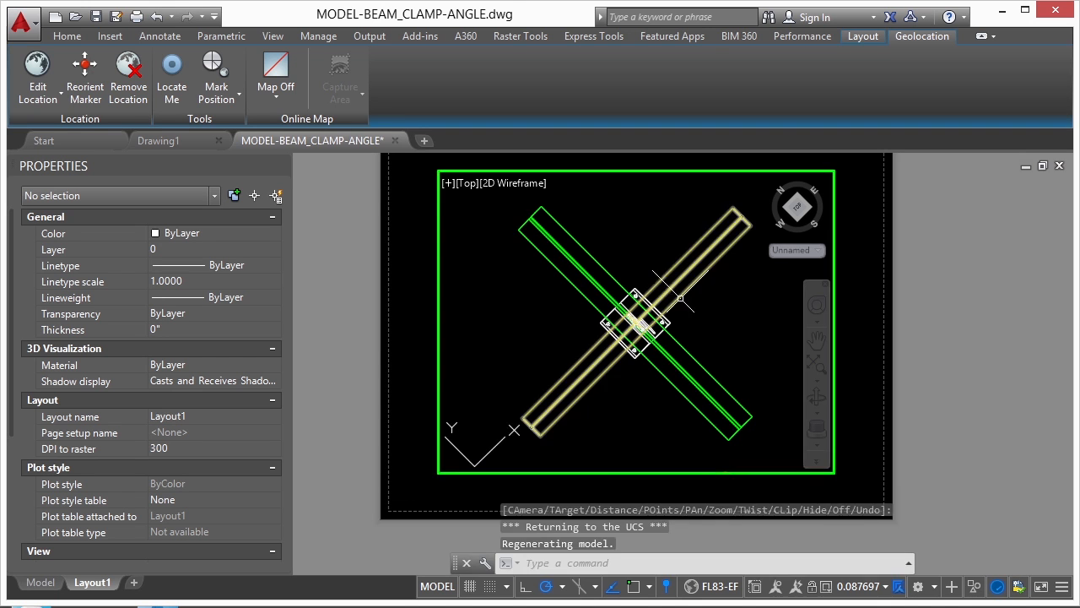
# Return to paper space, check the beam clamp in model space, and reactivate the viewport on Layout1
pyautogui.doubleClick(935, 348)
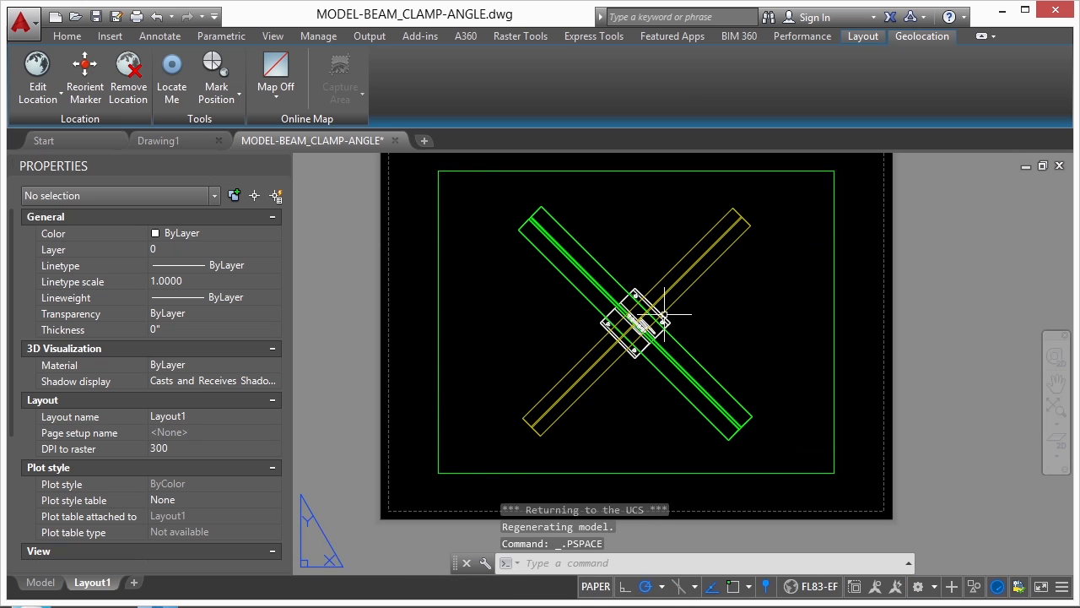
pyautogui.click(40, 583)
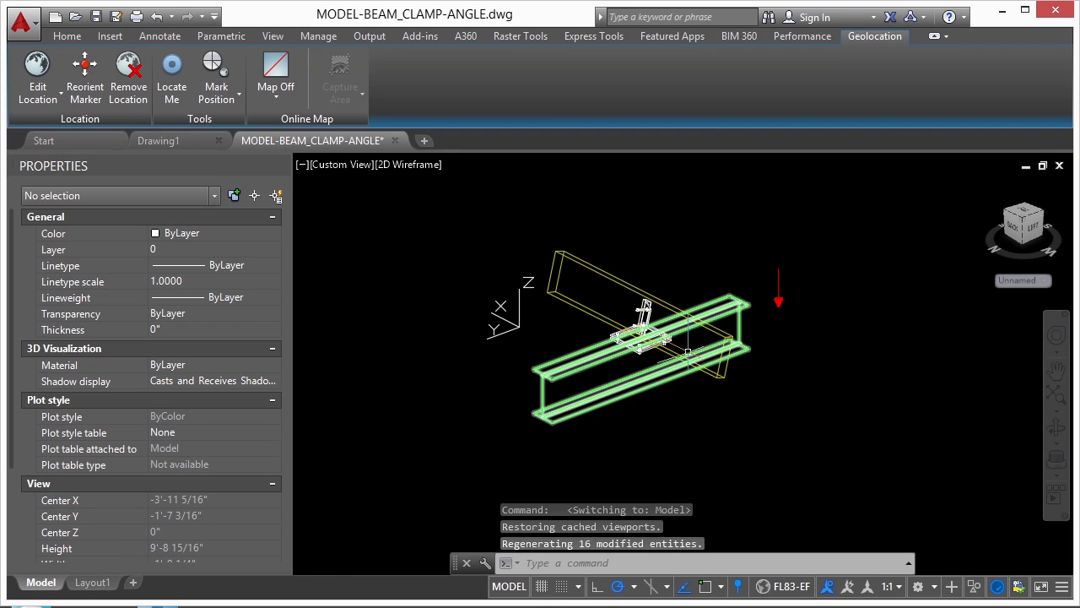
pyautogui.moveTo(687, 350)
pyautogui.keyDown('shift'); pyautogui.mouseDown(button='middle')
pyautogui.moveTo(608, 340)
pyautogui.moveTo(458, 278)
pyautogui.moveTo(704, 279)
pyautogui.moveTo(458, 366)
pyautogui.moveTo(543, 254)
pyautogui.moveTo(786, 352)
pyautogui.moveTo(886, 358)
pyautogui.mouseUp(button='middle'); pyautogui.keyUp('shift')
pyautogui.click(100, 587)
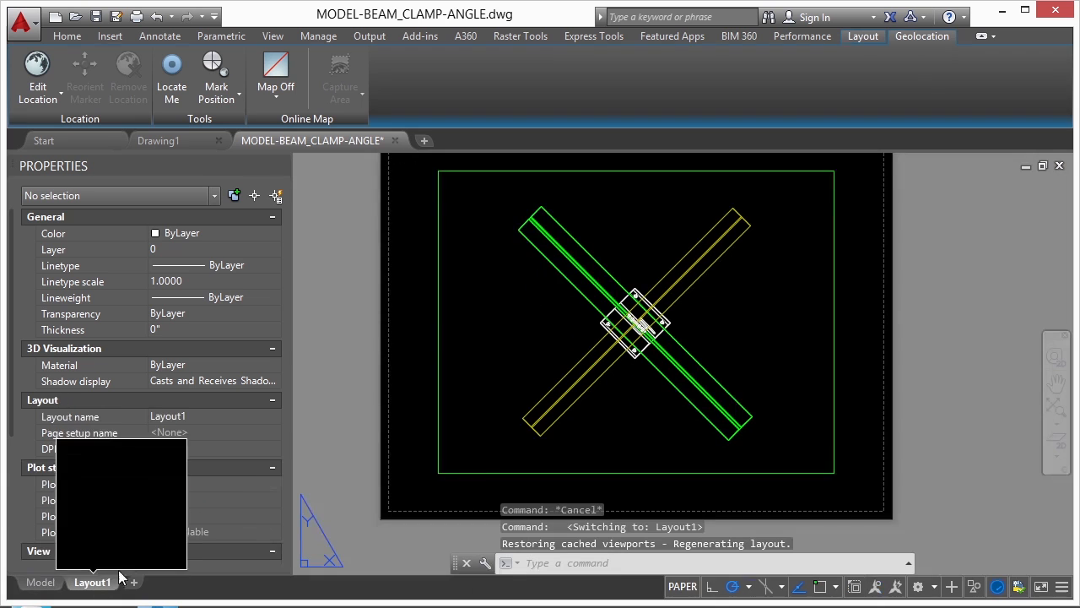
pyautogui.doubleClick(639, 240)
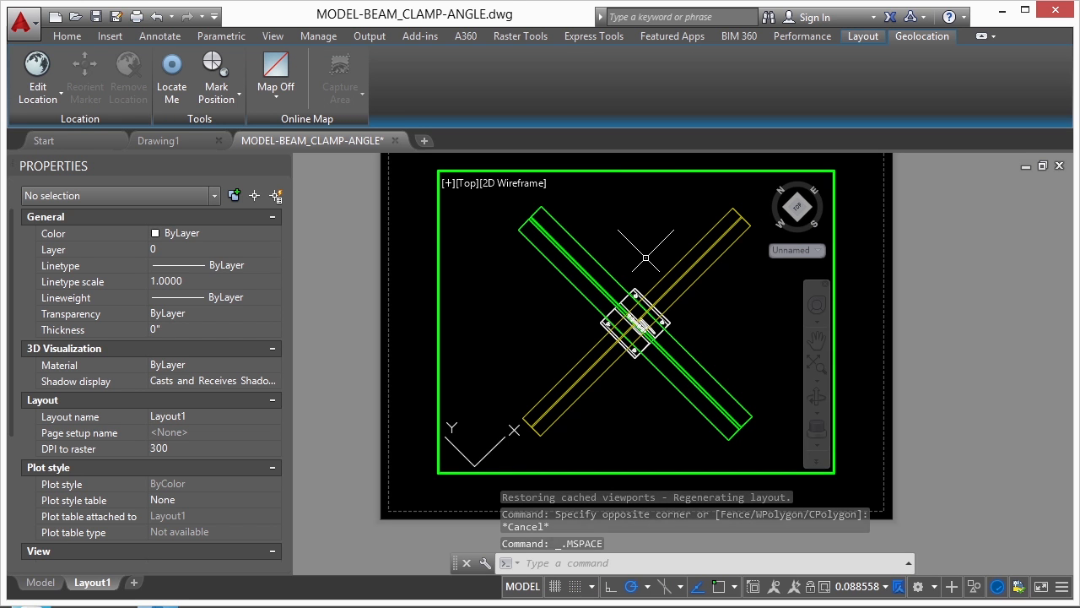
# Apply the World plan view to the Layout1 viewport with PLAN, and undo it
pyautogui.write('PLAN')
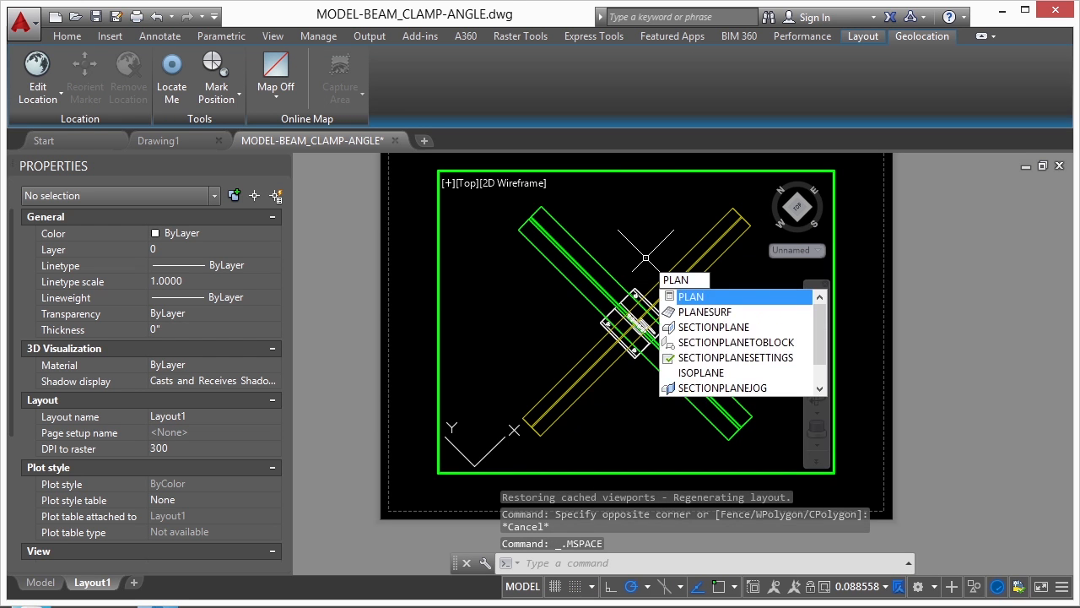
pyautogui.press('Return')
pyautogui.click(709, 339)
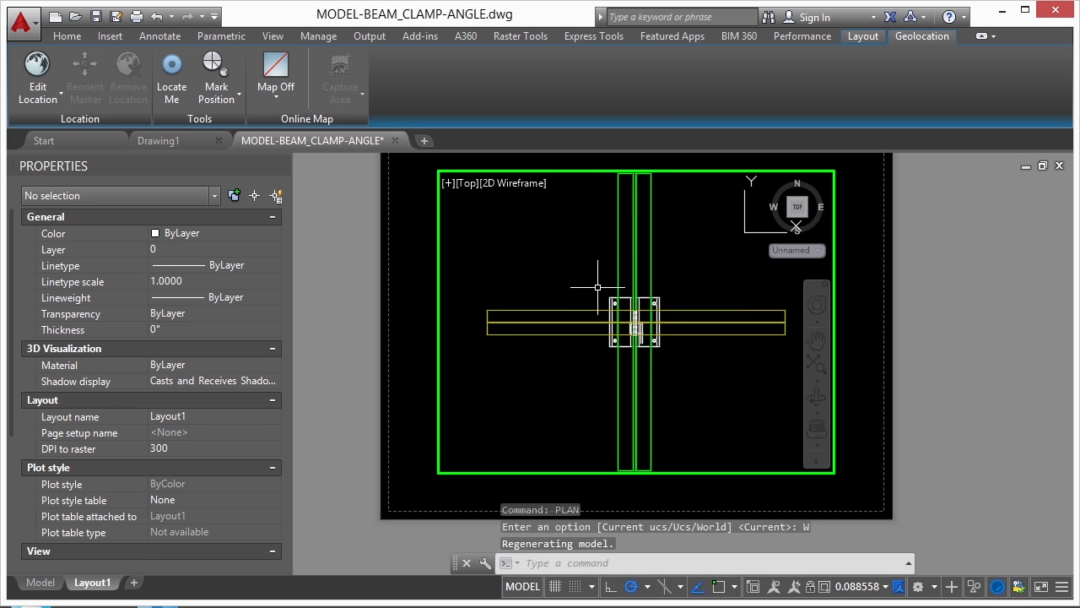
pyautogui.write('u')
pyautogui.press('Return')
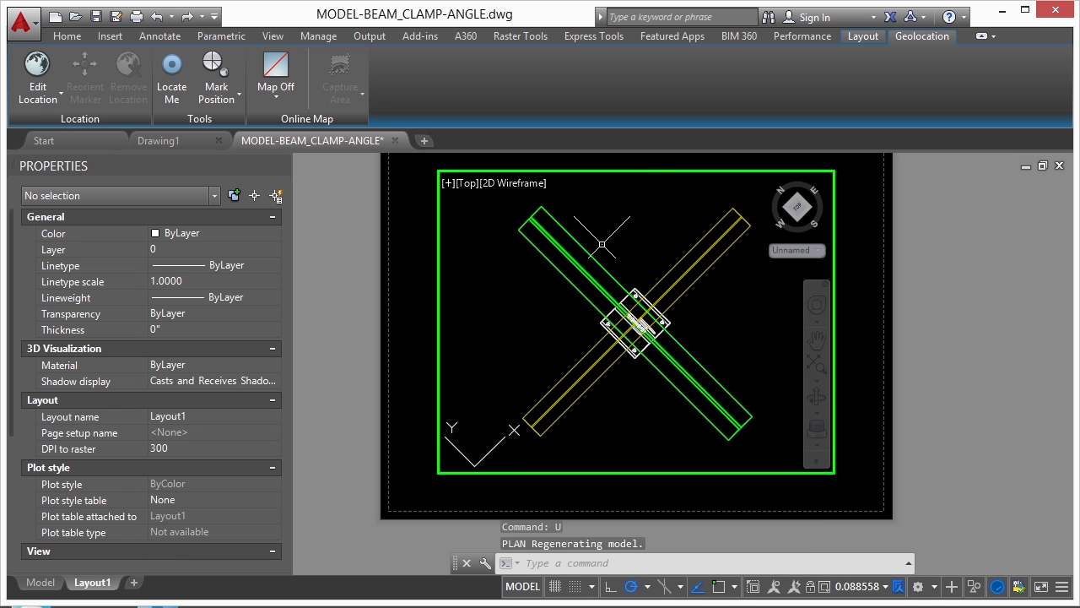
# Set the Layout1 viewport's view twist angle to 0 with DVIEW, using the green beam as the preview selection
pyautogui.write('dview')
pyautogui.press('Return')
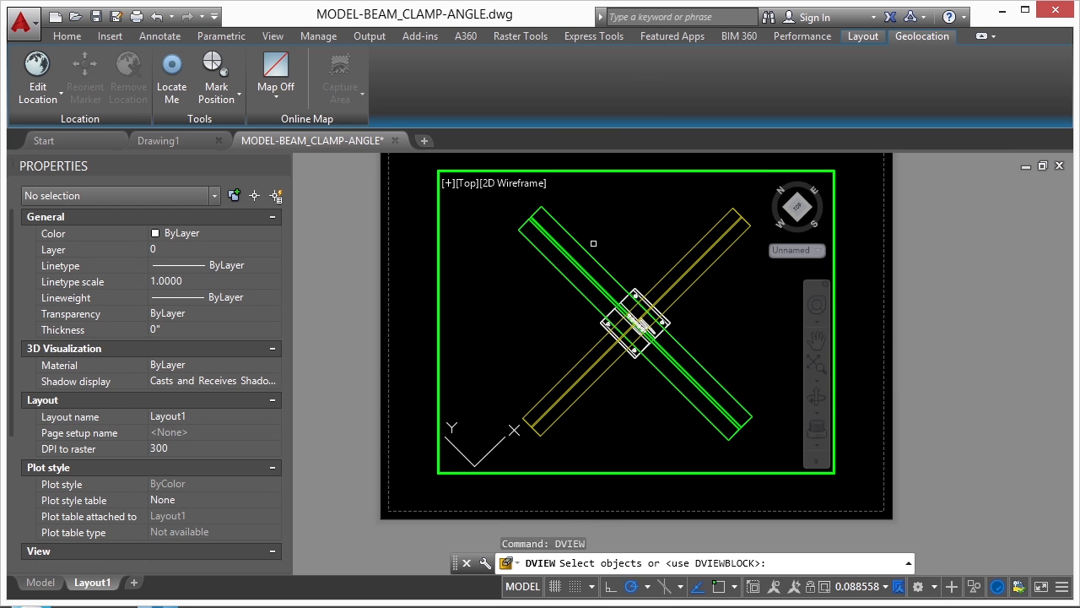
pyautogui.click(637, 250)
pyautogui.click(554, 272)
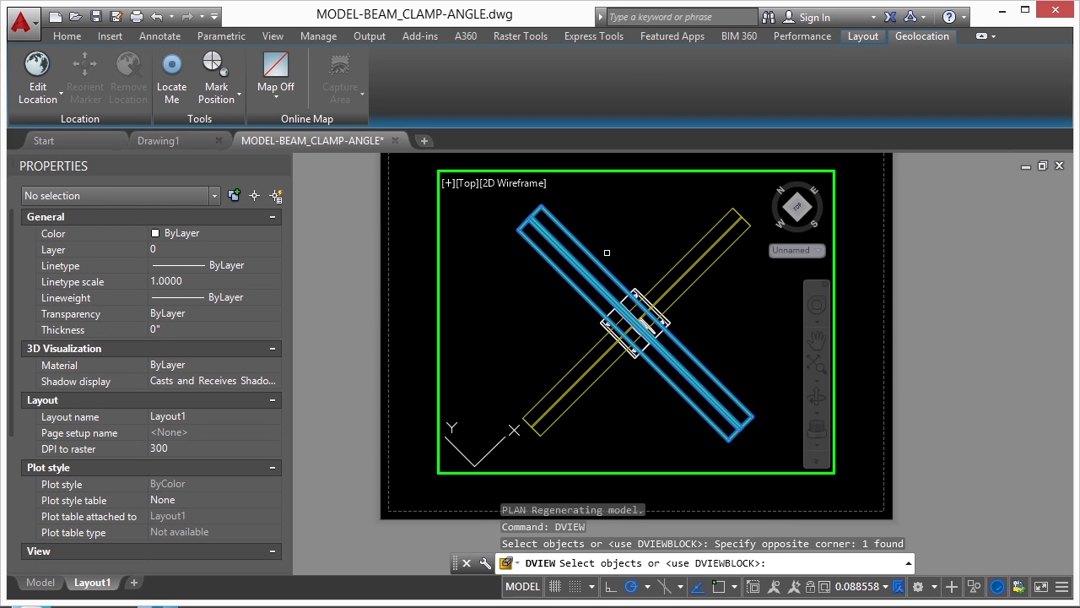
pyautogui.press('Return')
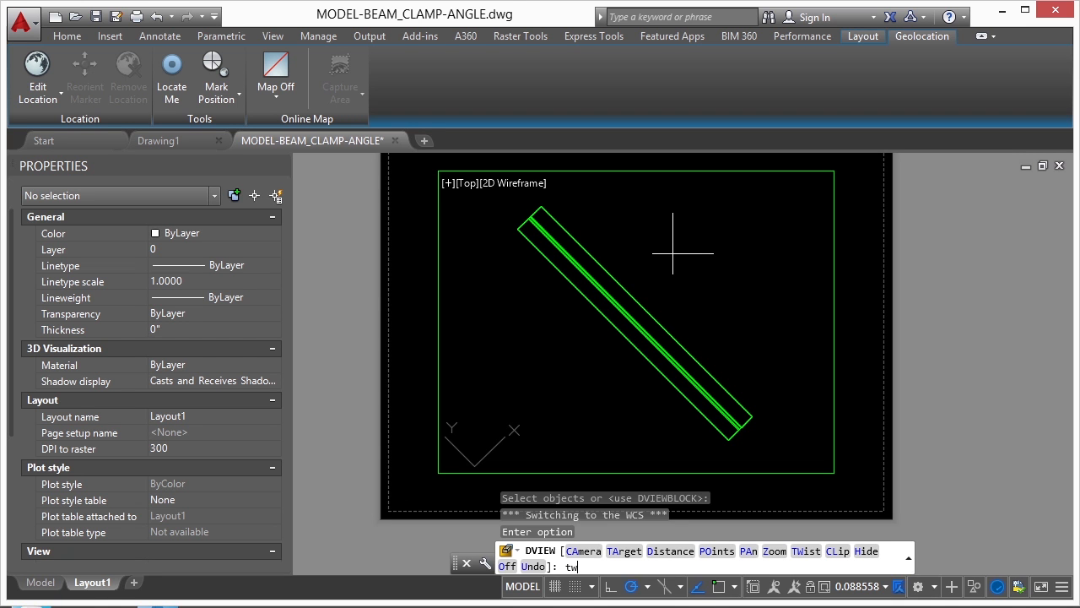
pyautogui.write('tw')
pyautogui.press('Return')
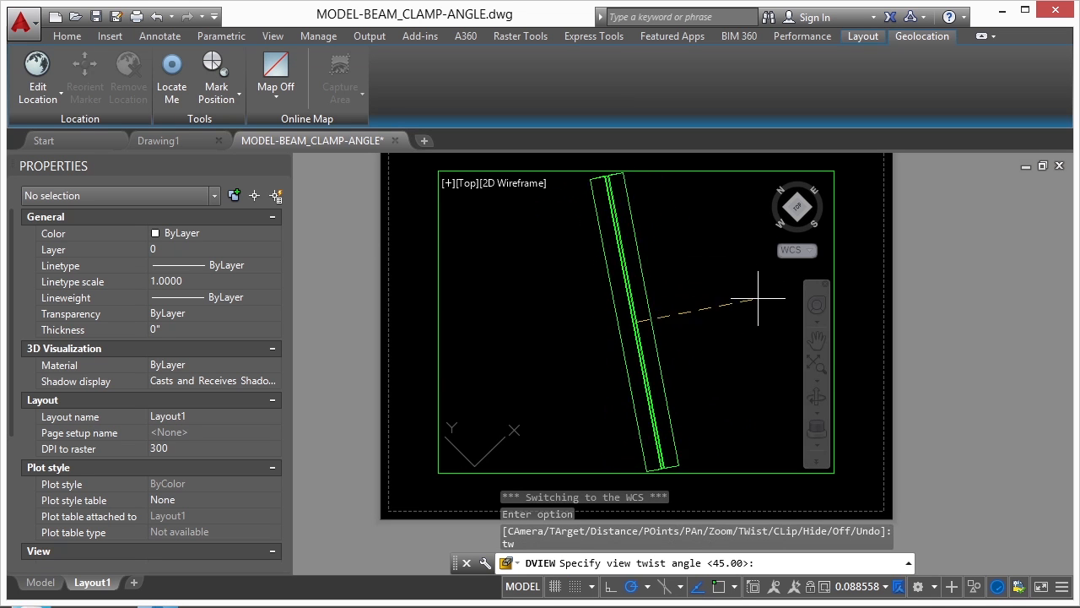
pyautogui.write('0')
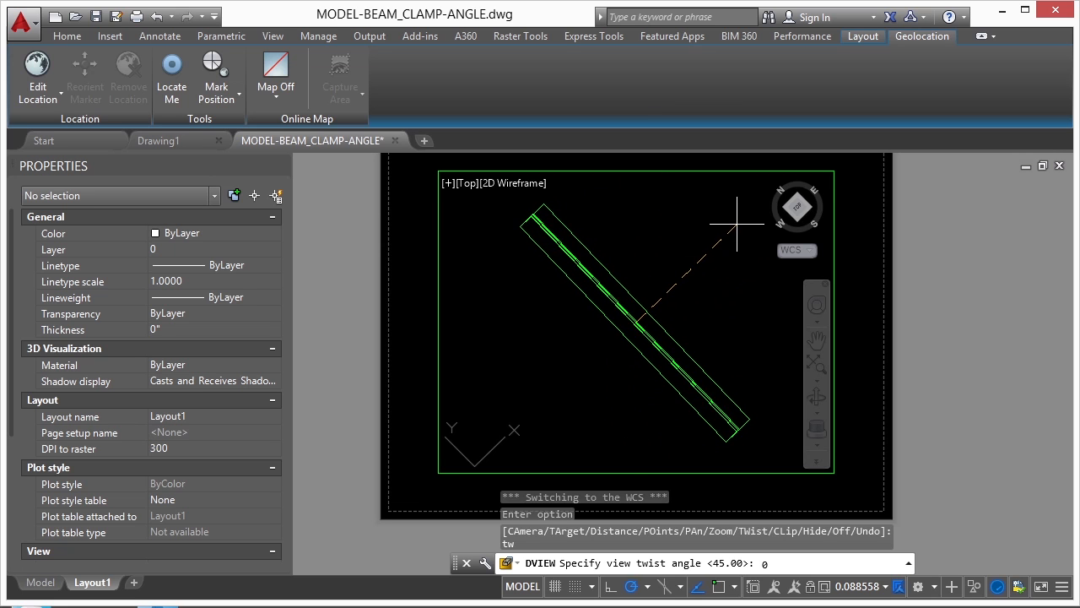
pyautogui.press('Return')
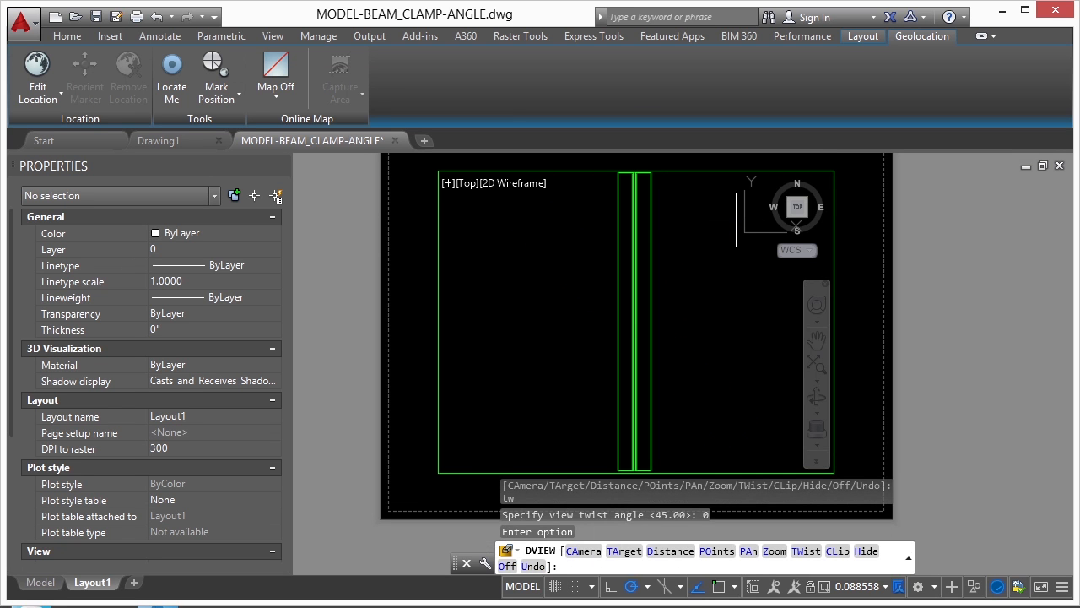
pyautogui.press('Return')
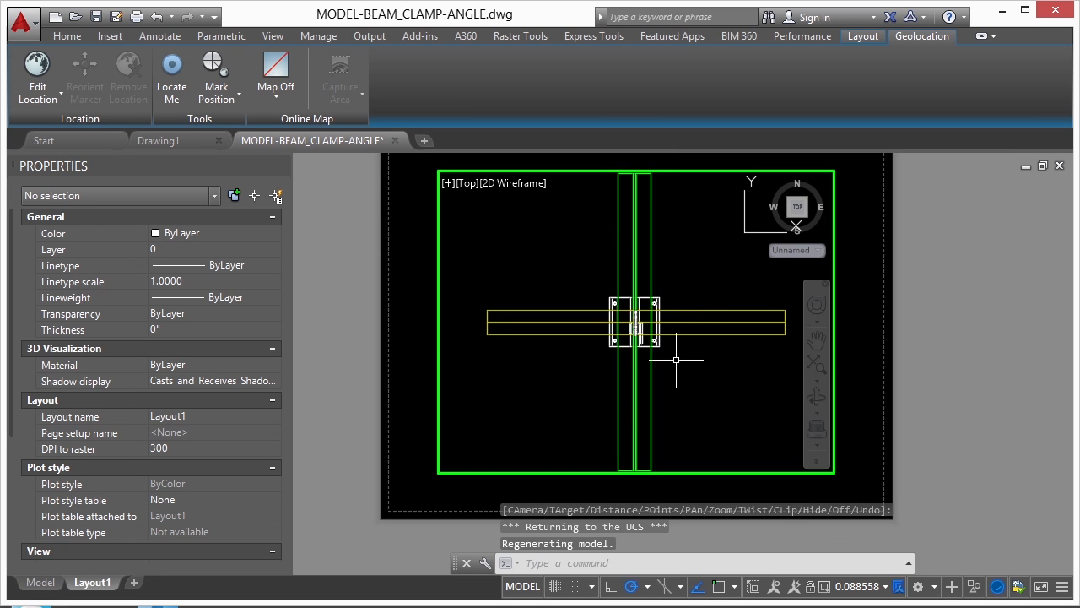